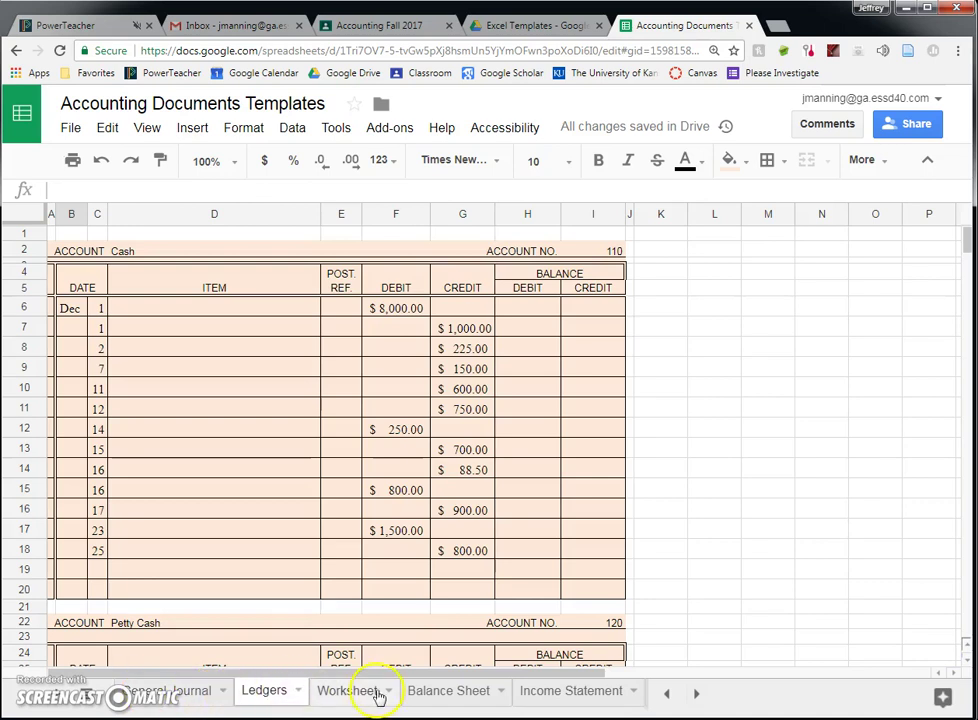
Look through the General Journal, Ledgers and Worksheet sheets to review the recorded entries and account titles.
click(140, 690)
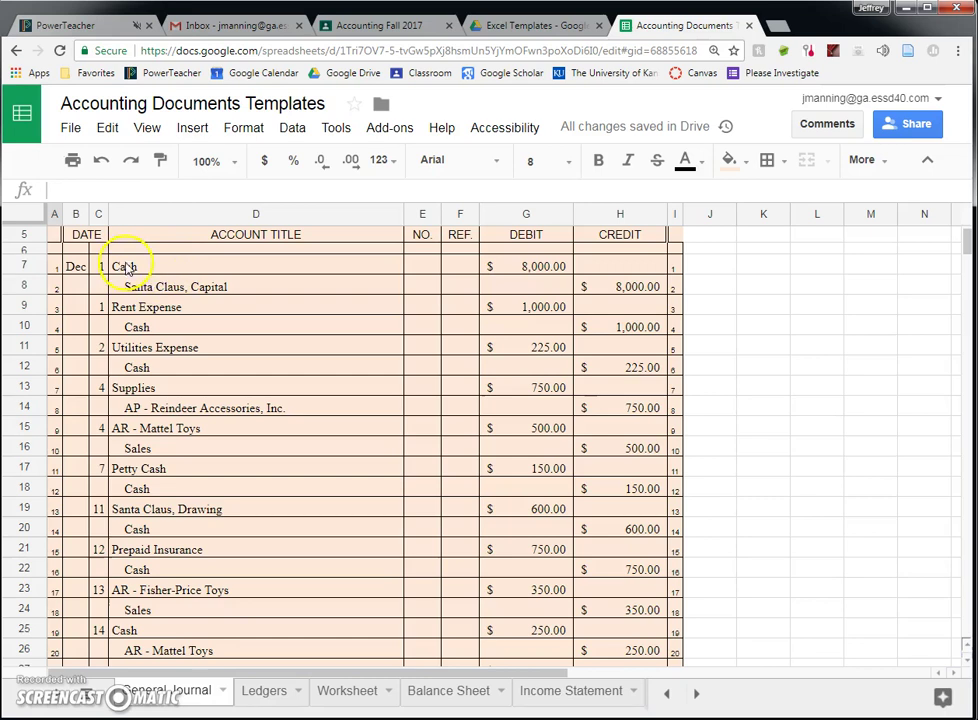
scroll(140, 313, up, 2)
scroll(140, 313, up, 1)
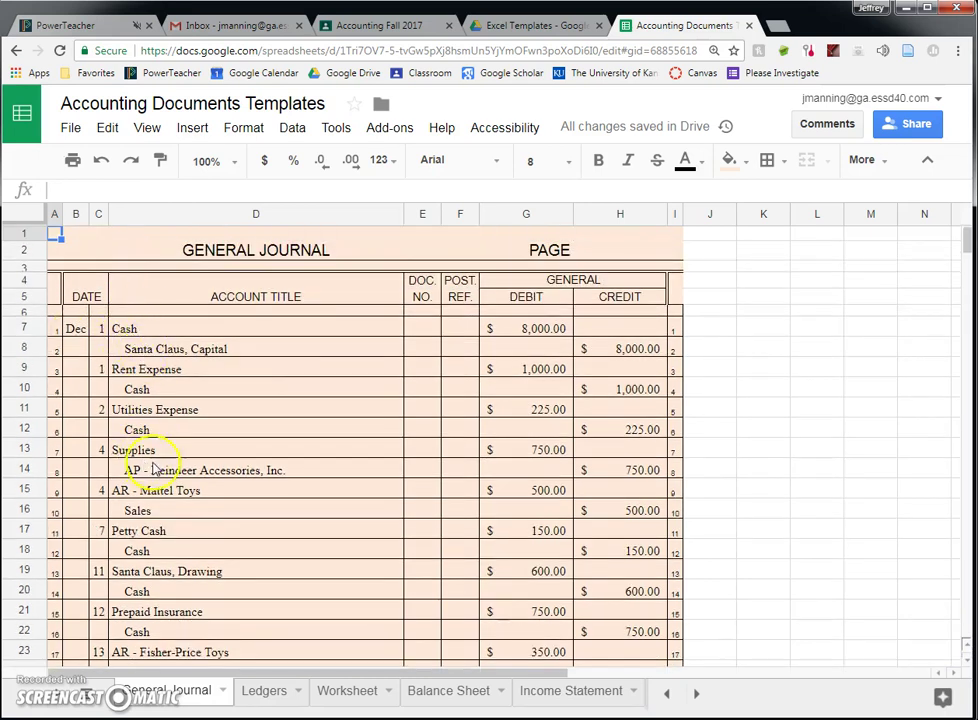
click(255, 690)
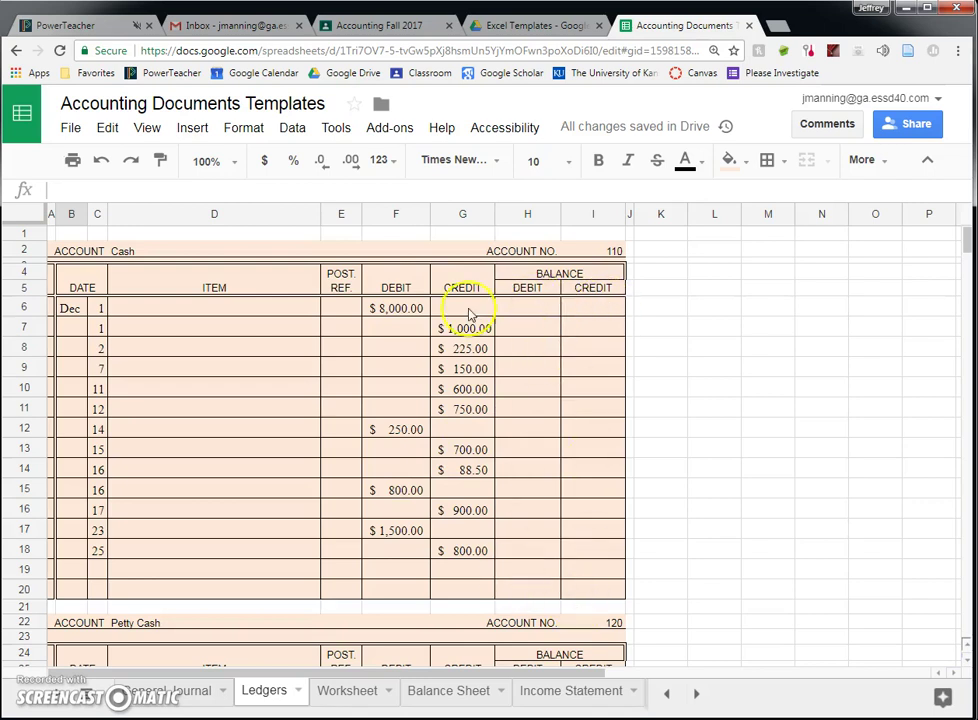
click(345, 703)
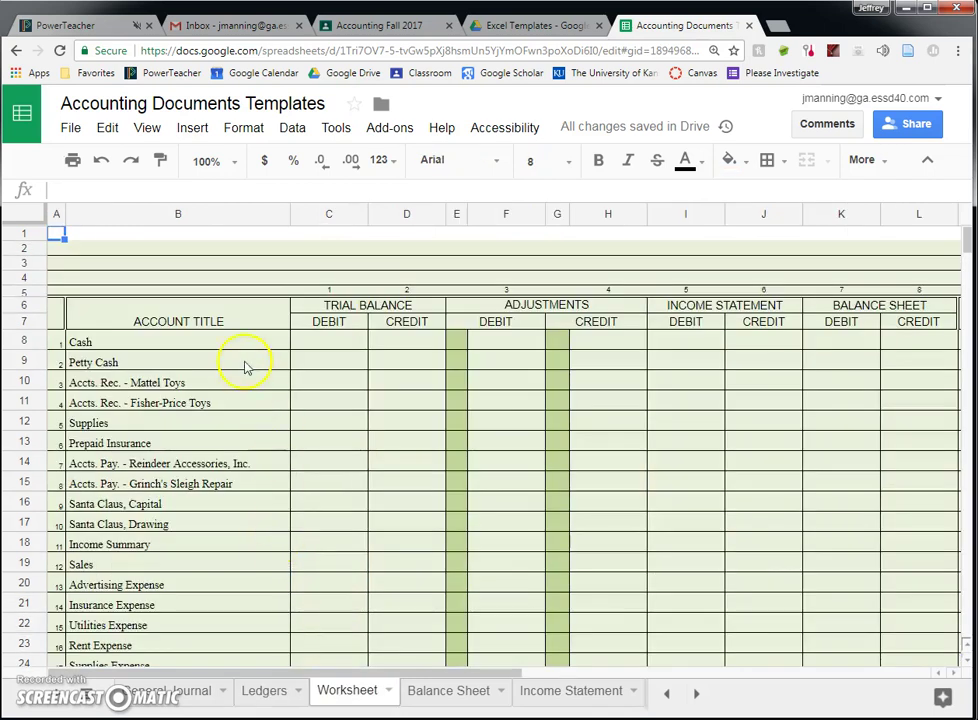
scroll(182, 338, down, 1)
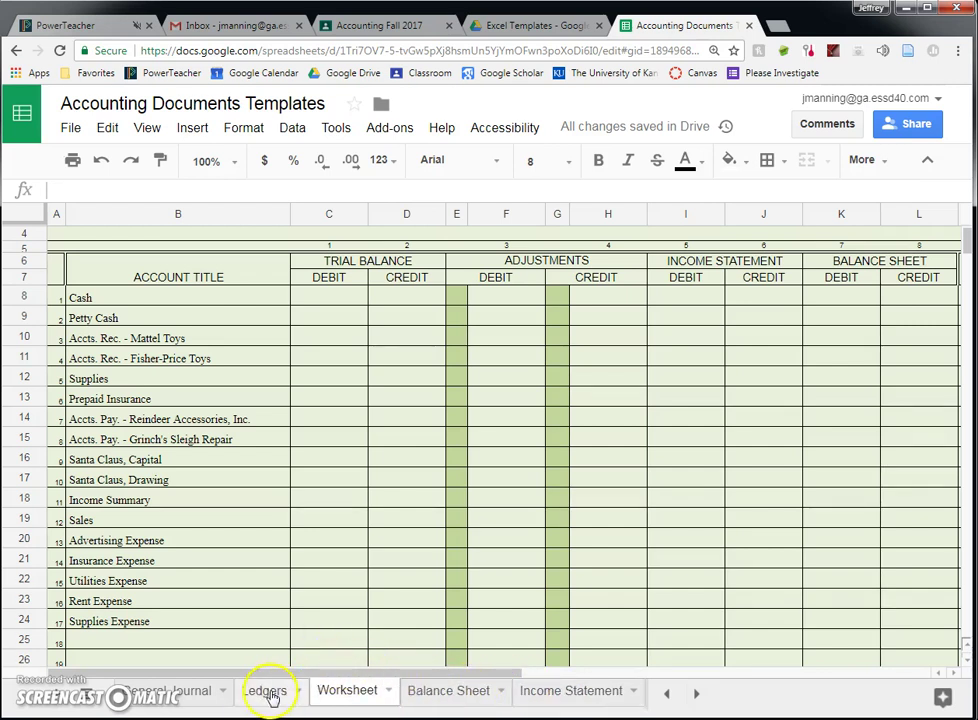
Label the last row of the General Journal "Totals" in the Account Title column, cell D47.
click(178, 693)
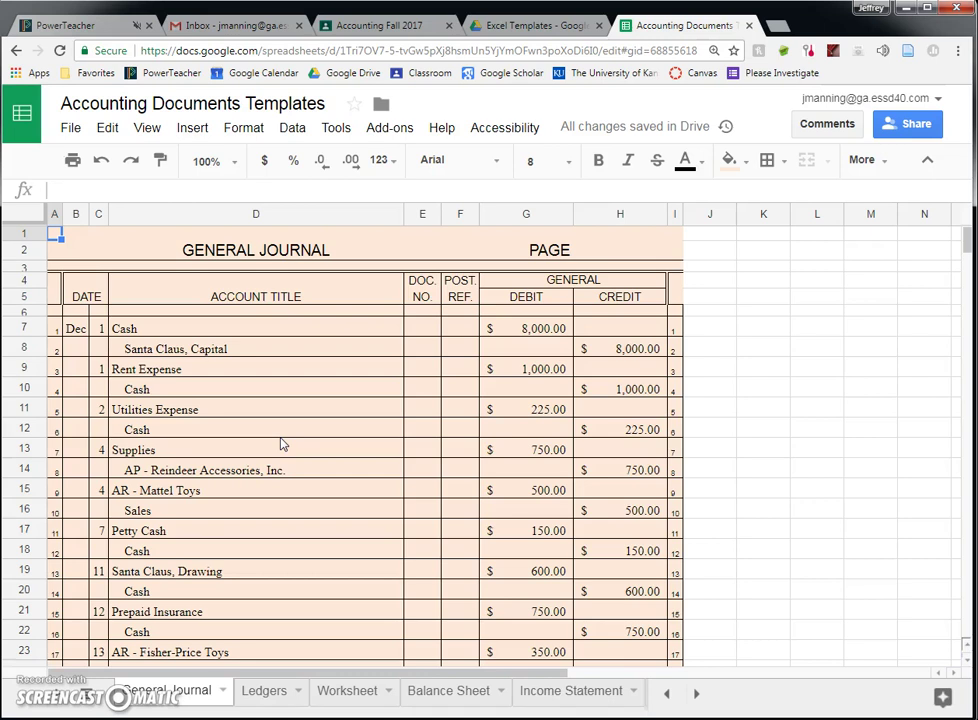
scroll(375, 428, down, 4)
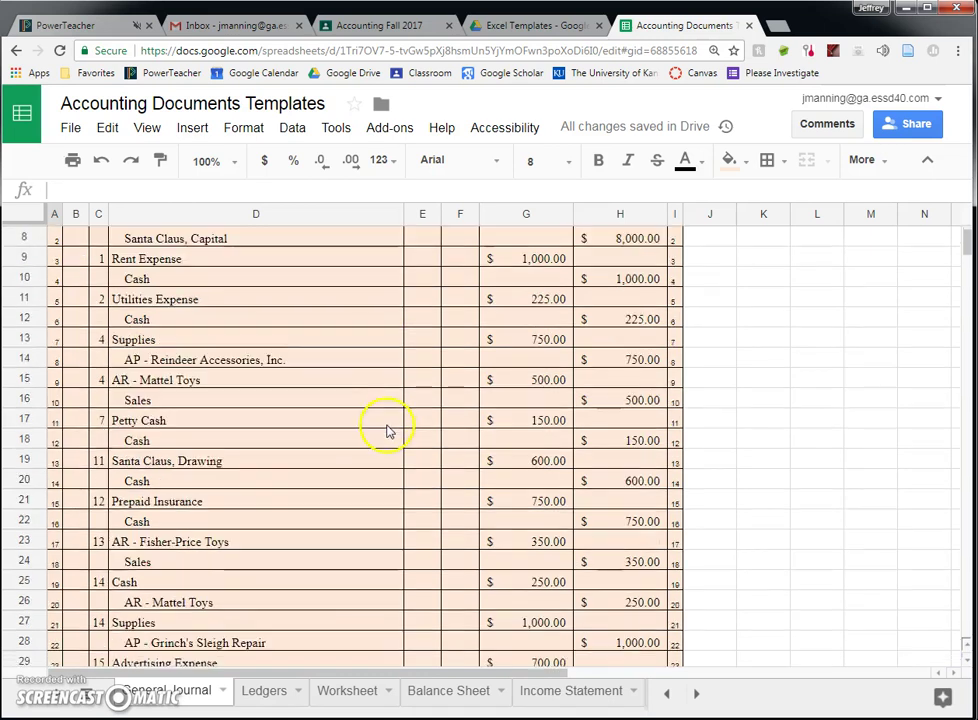
scroll(388, 432, down, 6)
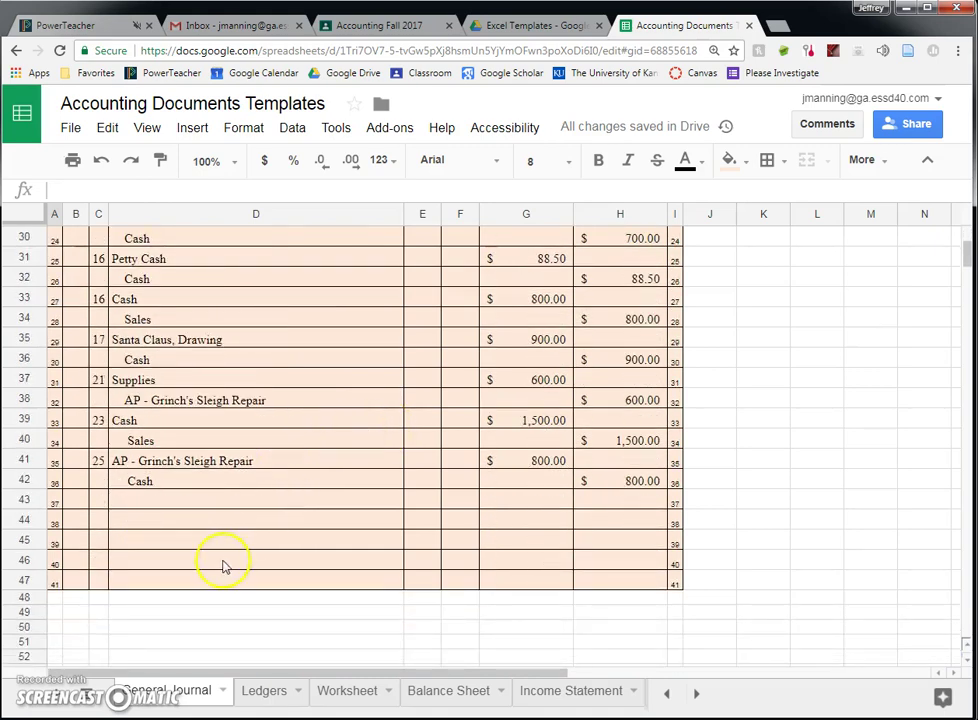
scroll(127, 560, down, 2)
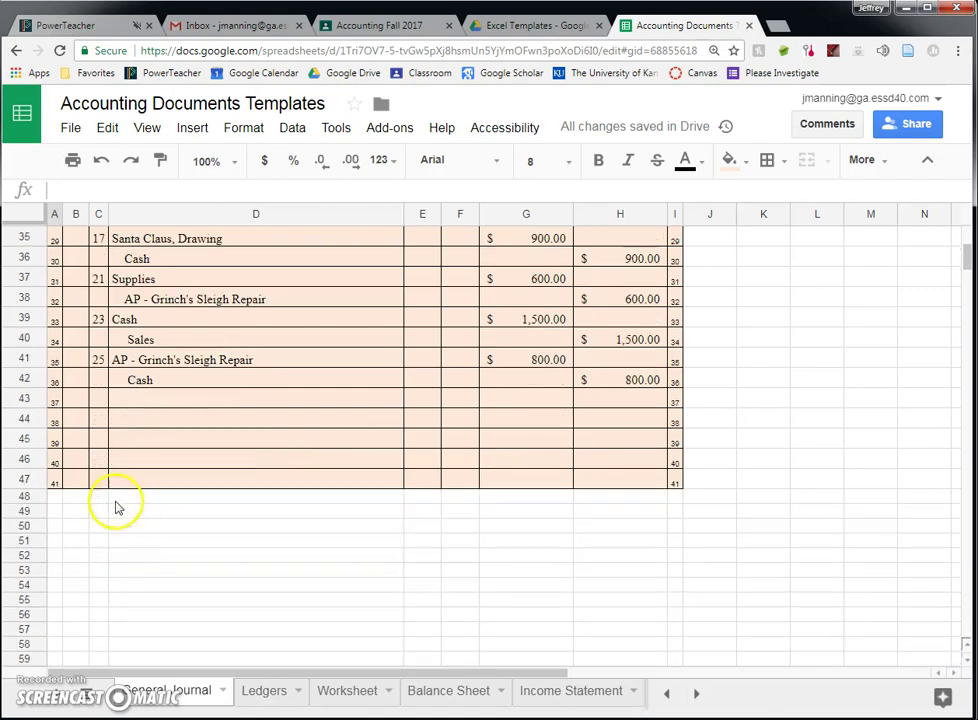
click(160, 481)
text(Totals)
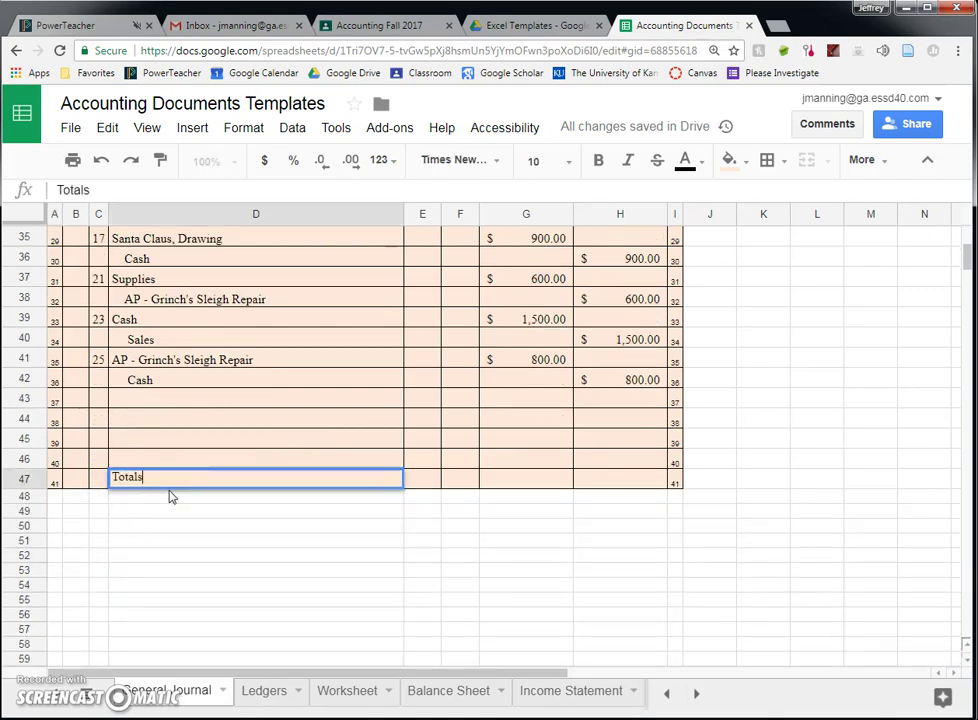
key(Tab)
Total the General Journal's debit column in G47 with a SUM of G7:G46.
key(Tab)
key(Tab)
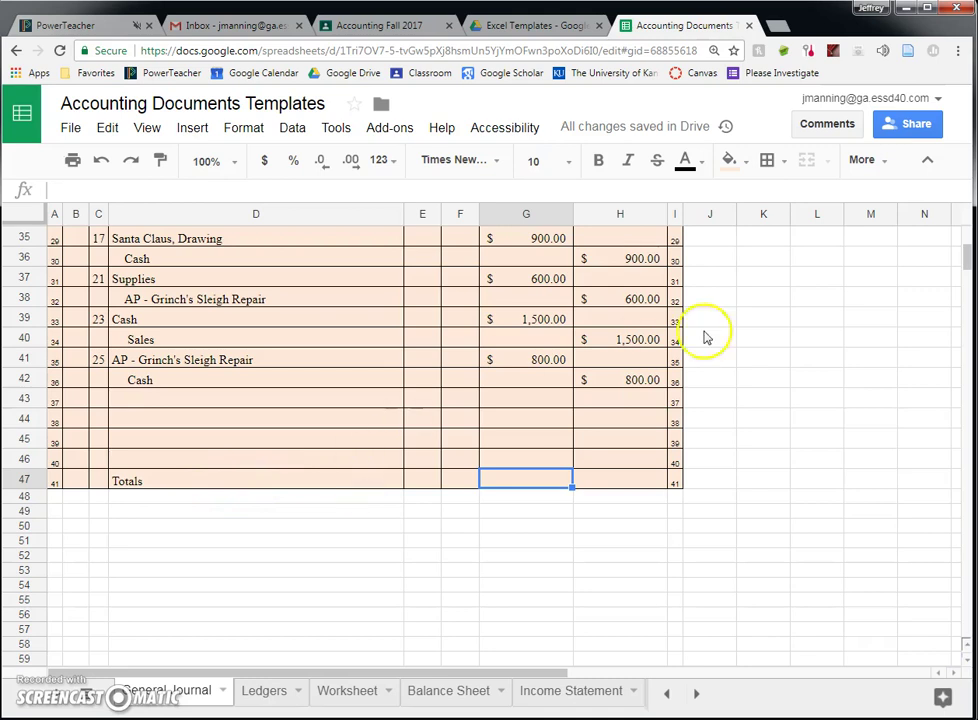
click(880, 165)
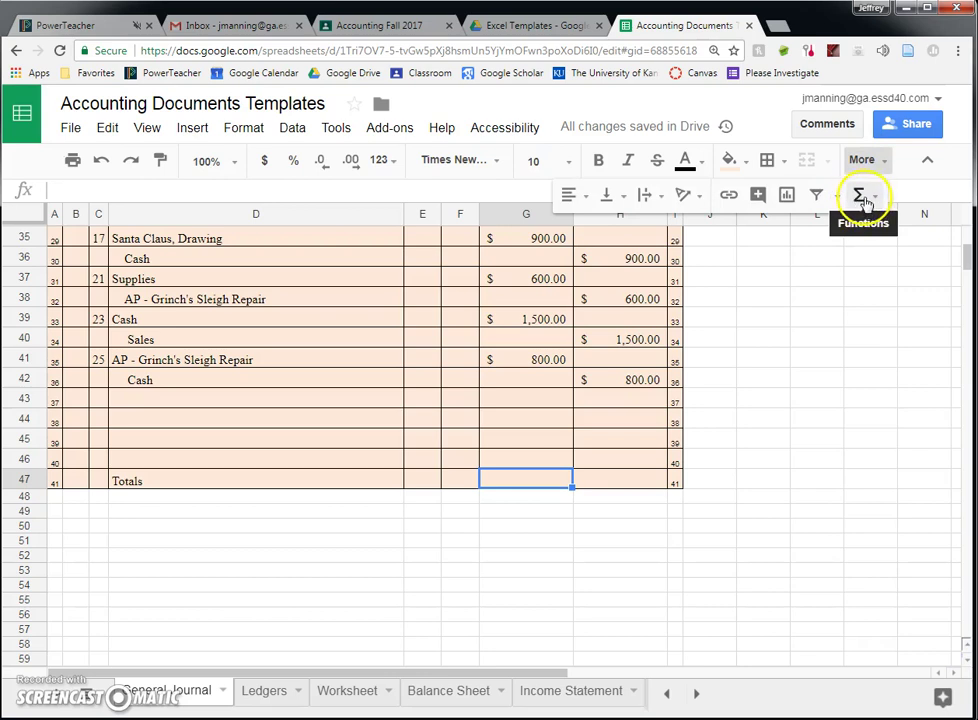
click(867, 200)
click(792, 227)
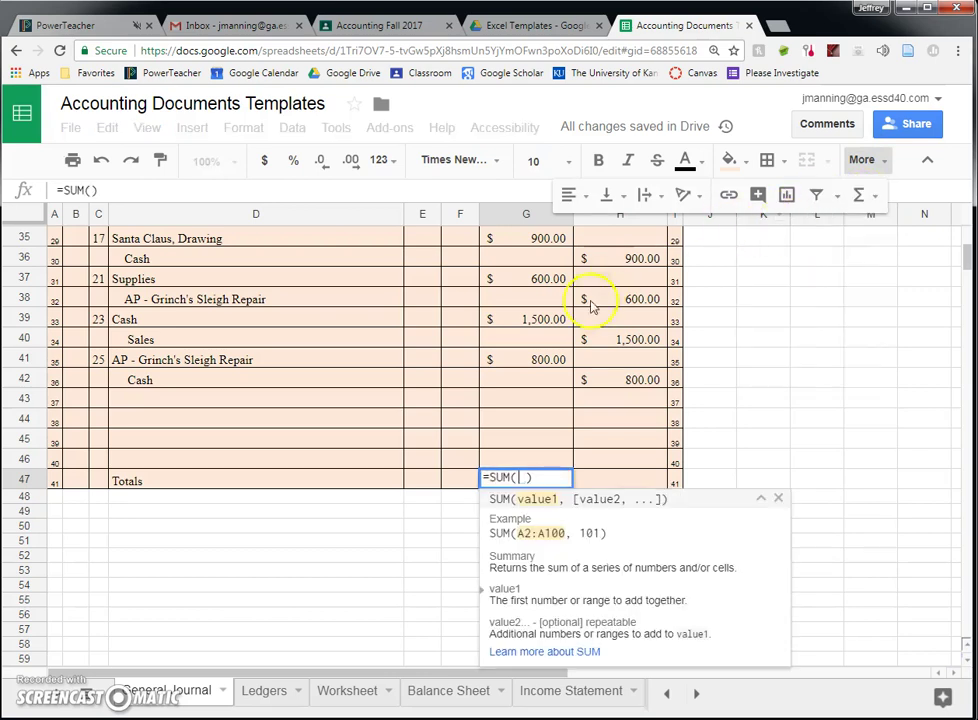
drag(524, 466, 499, 329)
key(Return)
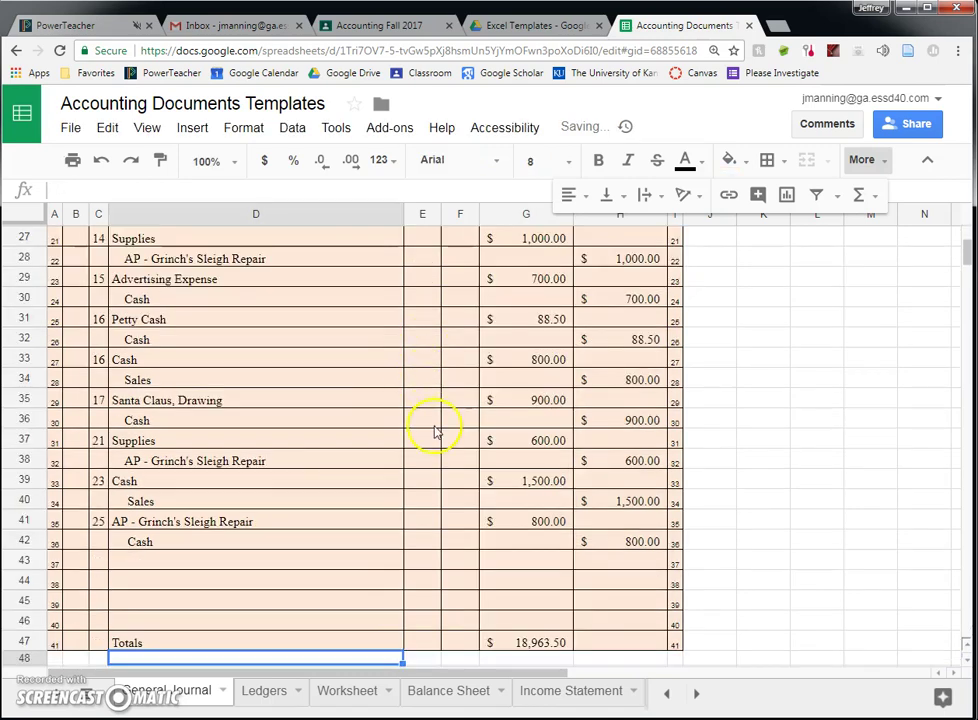
Copy the debit total formula from G47 across to the credit column in H47.
scroll(434, 430, down, 1)
scroll(433, 430, down, 1)
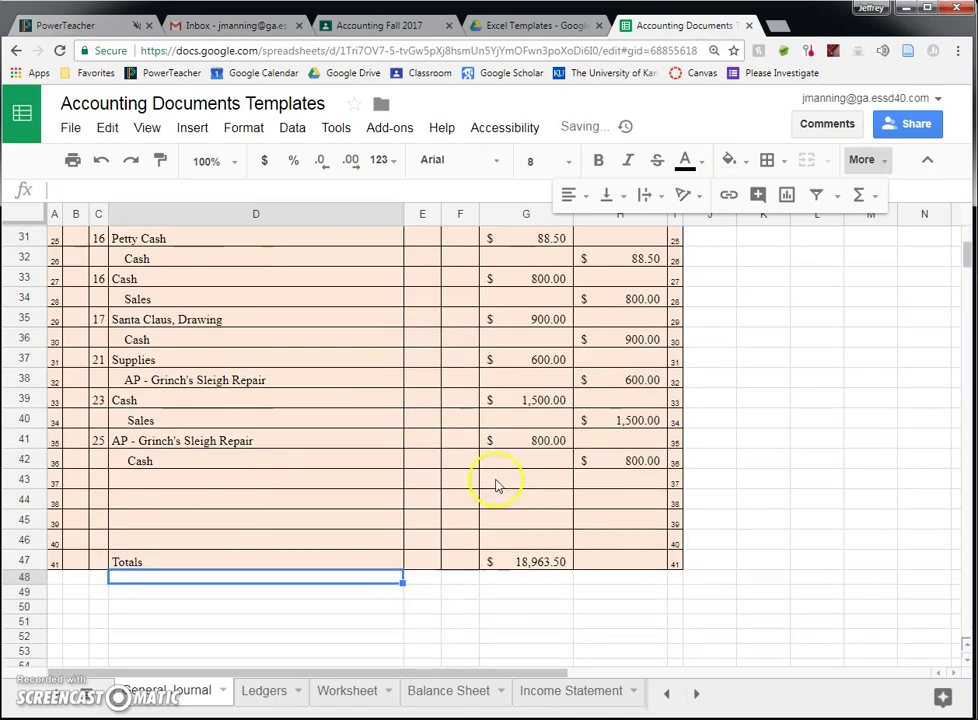
click(524, 562)
scroll(603, 478, down, 3)
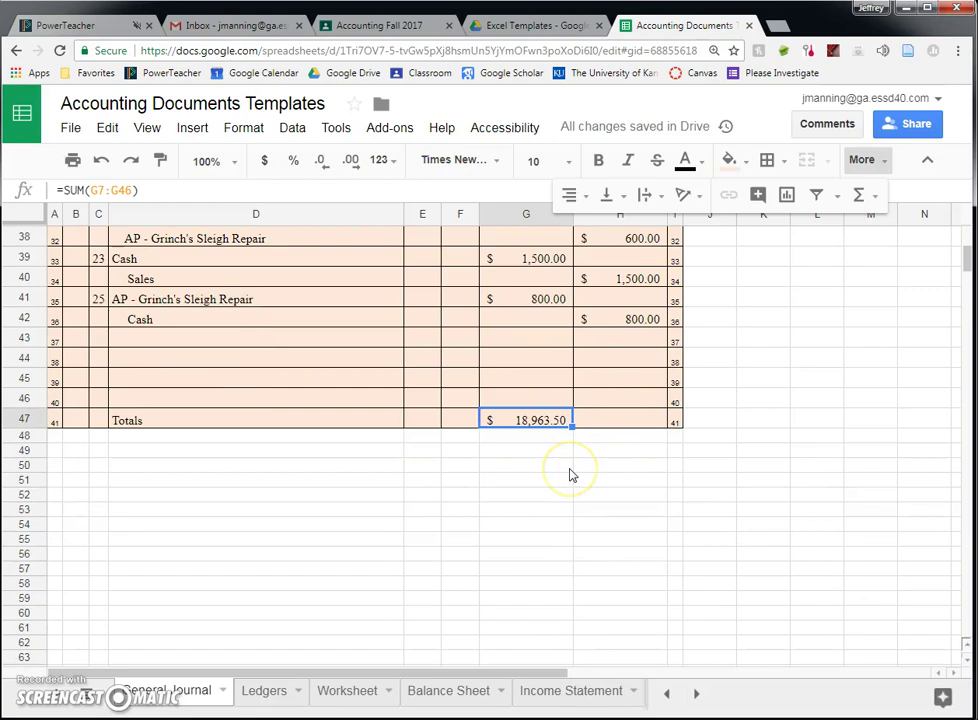
drag(573, 427, 627, 421)
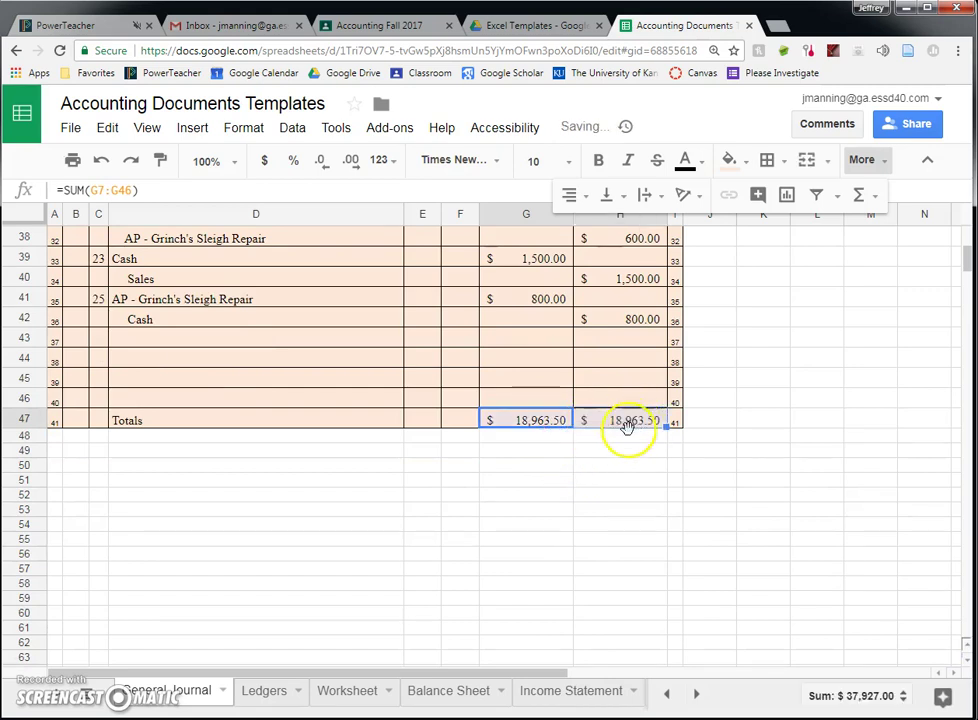
click(757, 426)
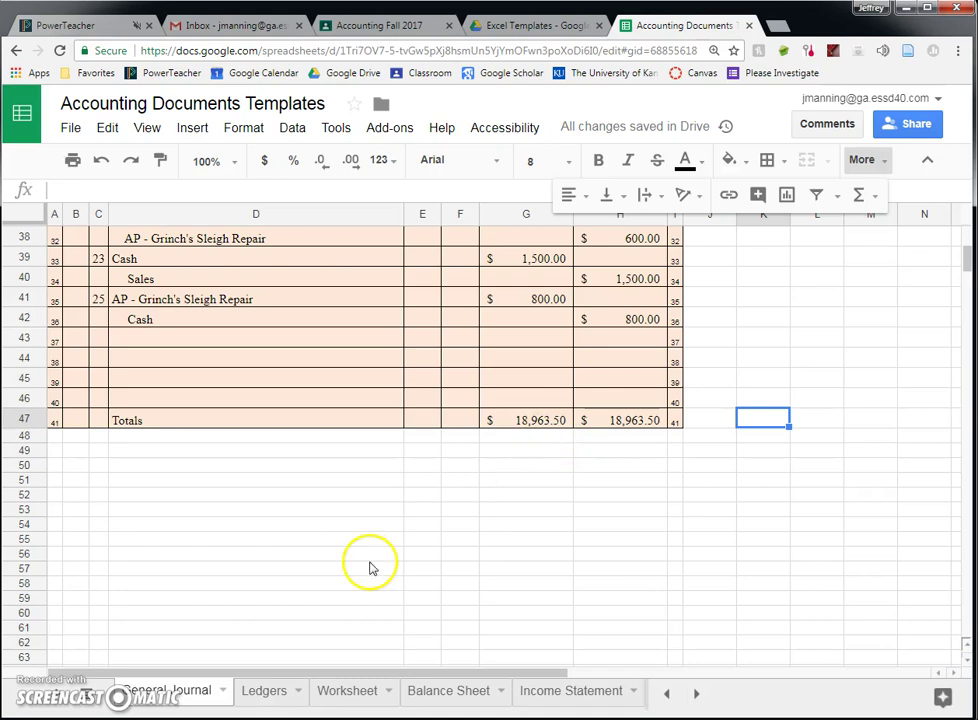
On the Ledgers sheet, label the last row of the Cash account "Totals" in D20.
click(264, 694)
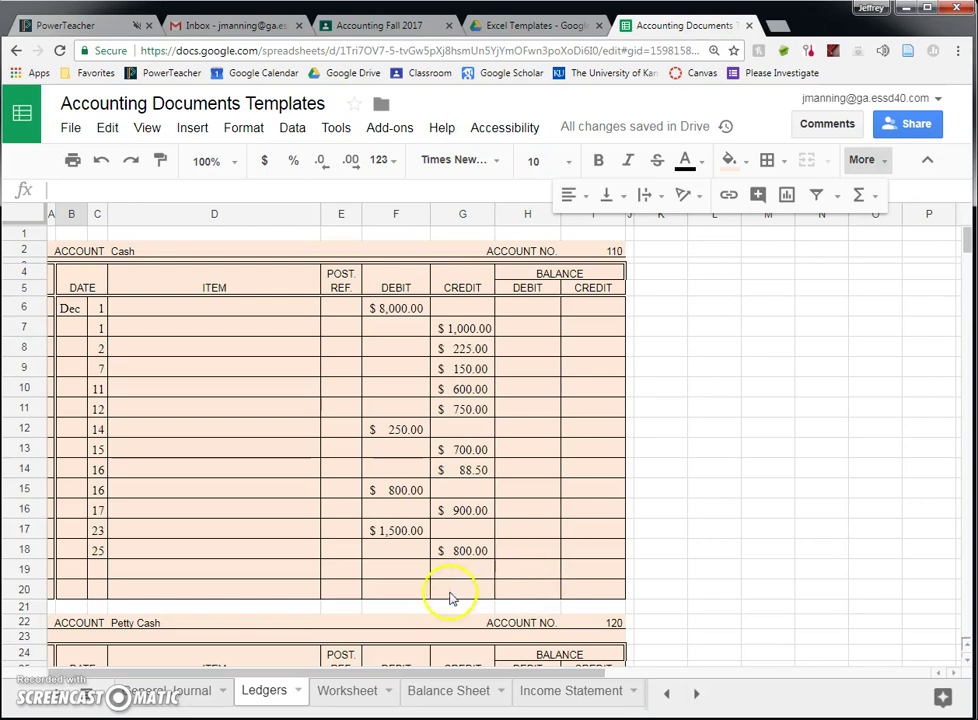
click(232, 590)
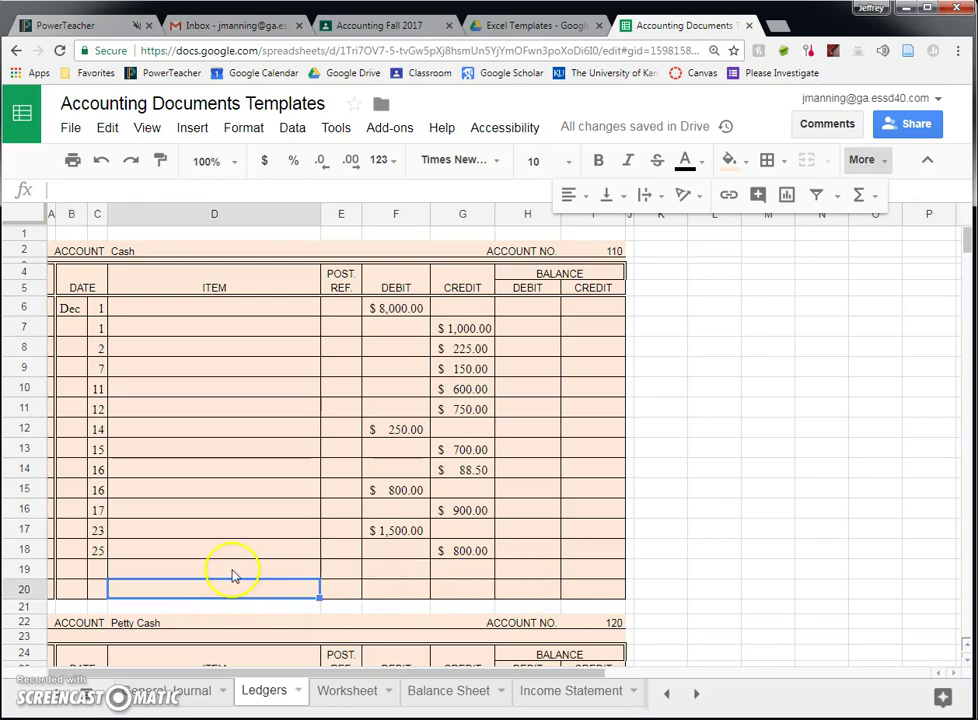
text(To)
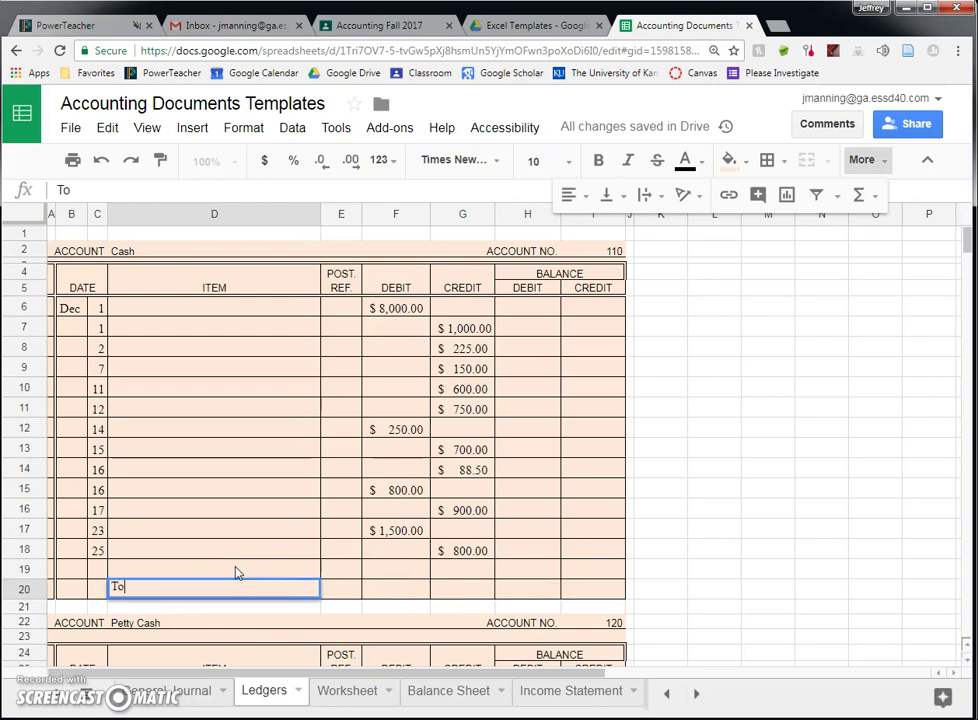
text(tals)
key(Tab)
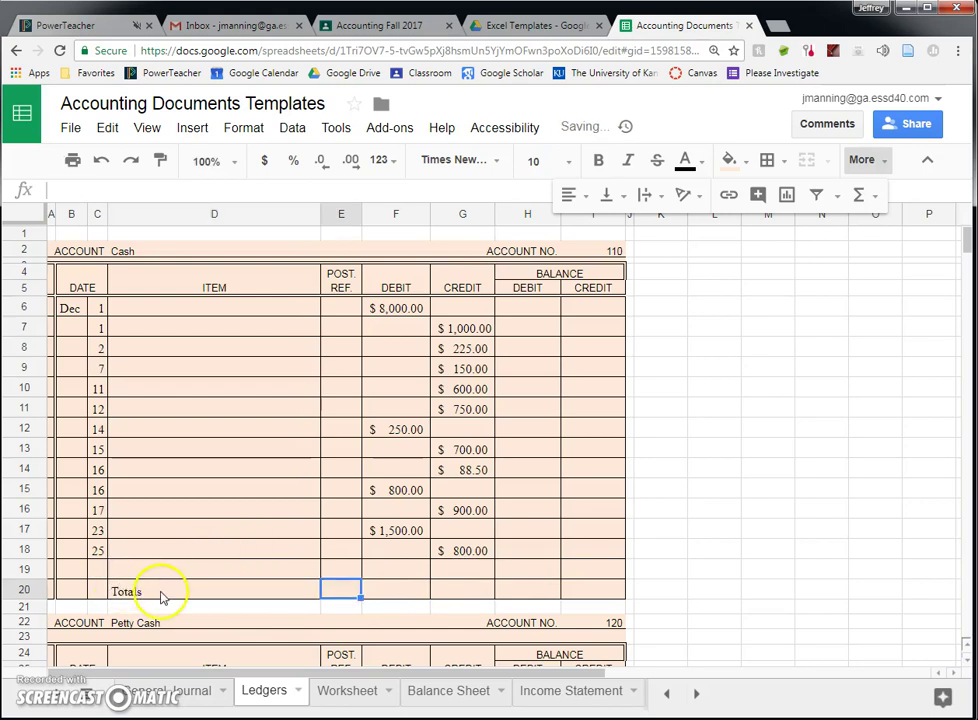
Total the Cash account's debits in F20 with a SUM of F6:F19 and extend the formula to the credit column in G20.
key(Tab)
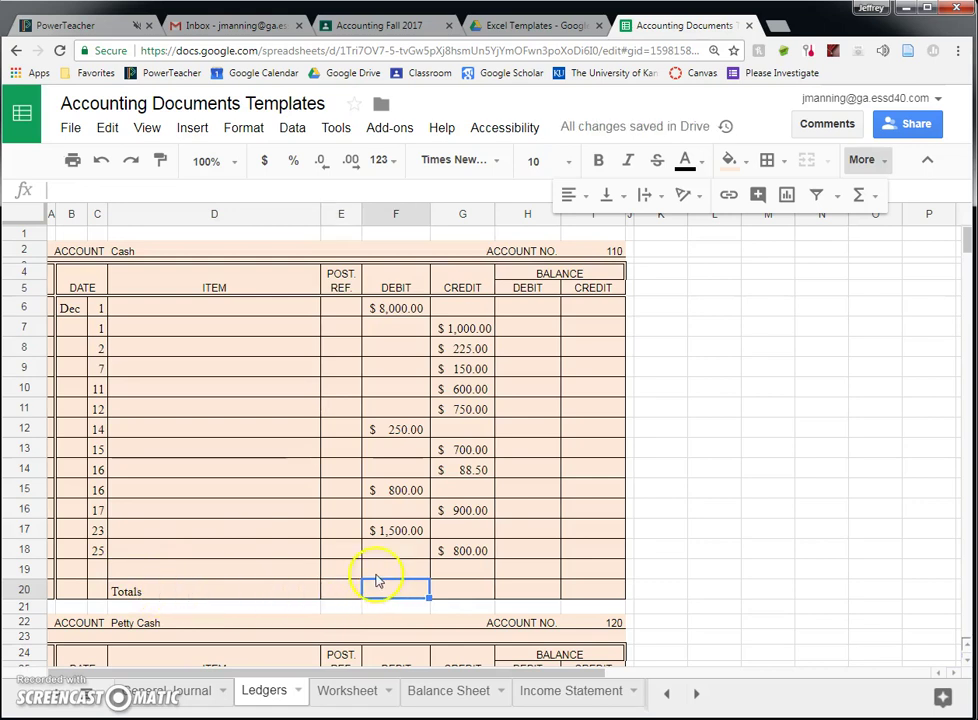
click(878, 198)
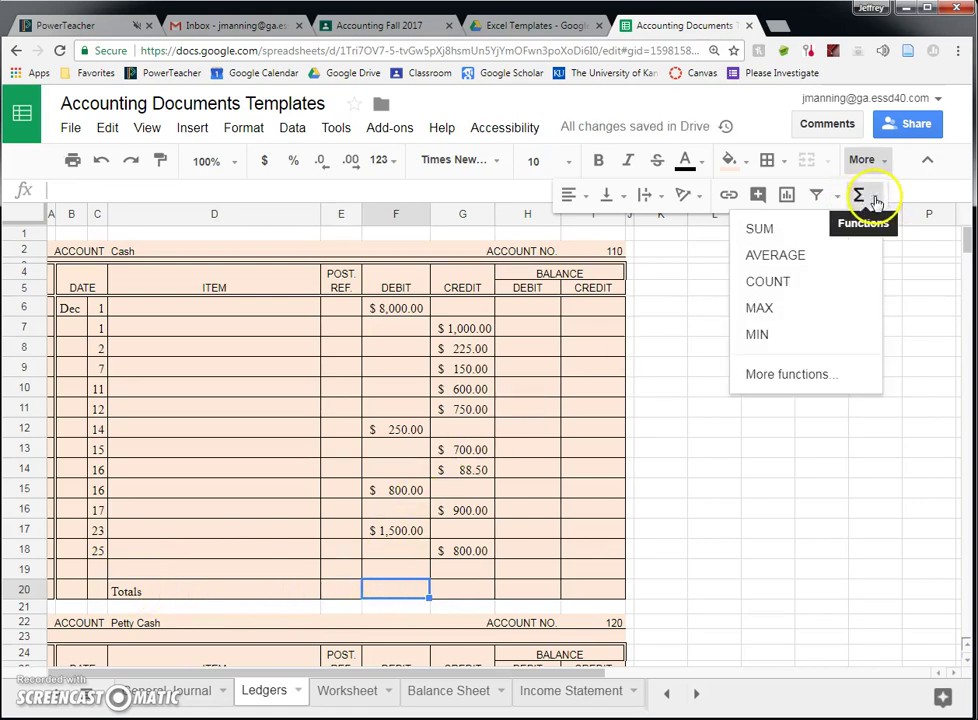
click(778, 228)
drag(397, 308, 378, 578)
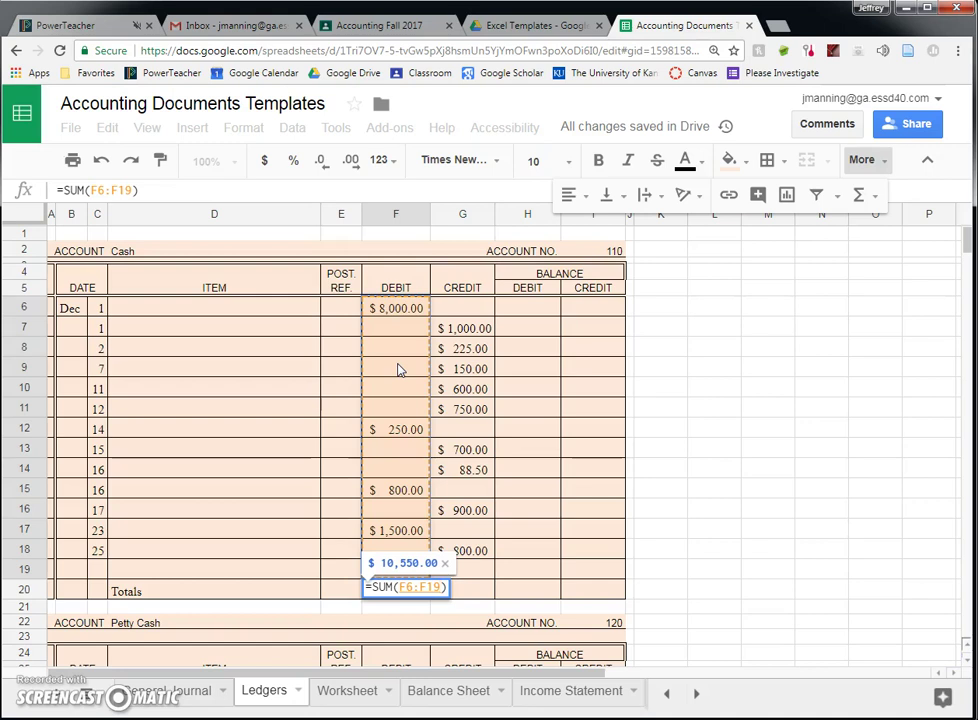
key(Return)
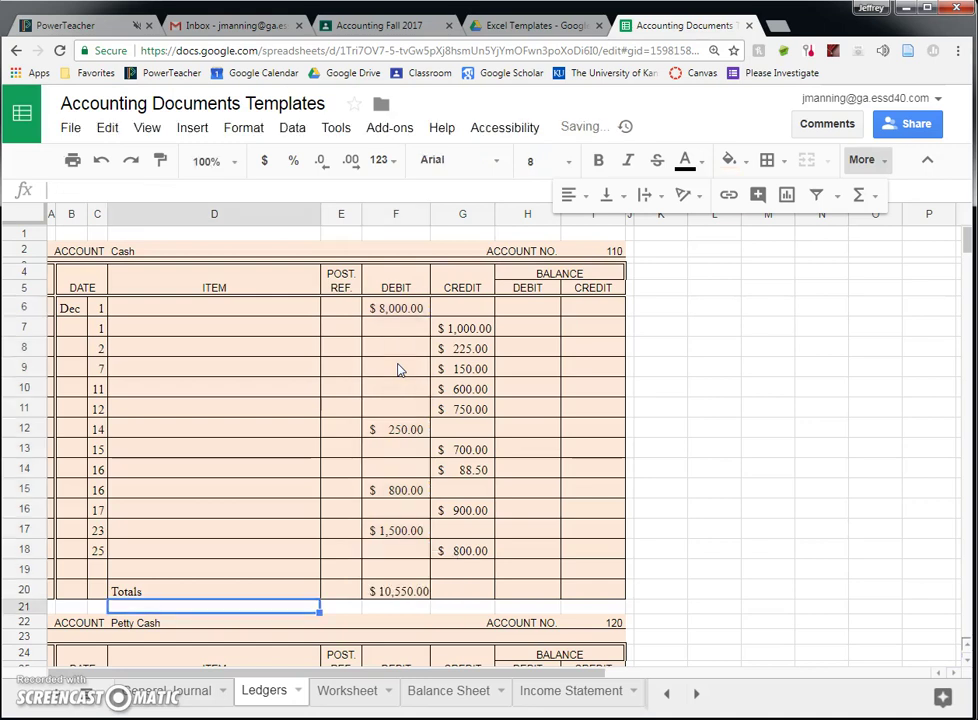
click(403, 591)
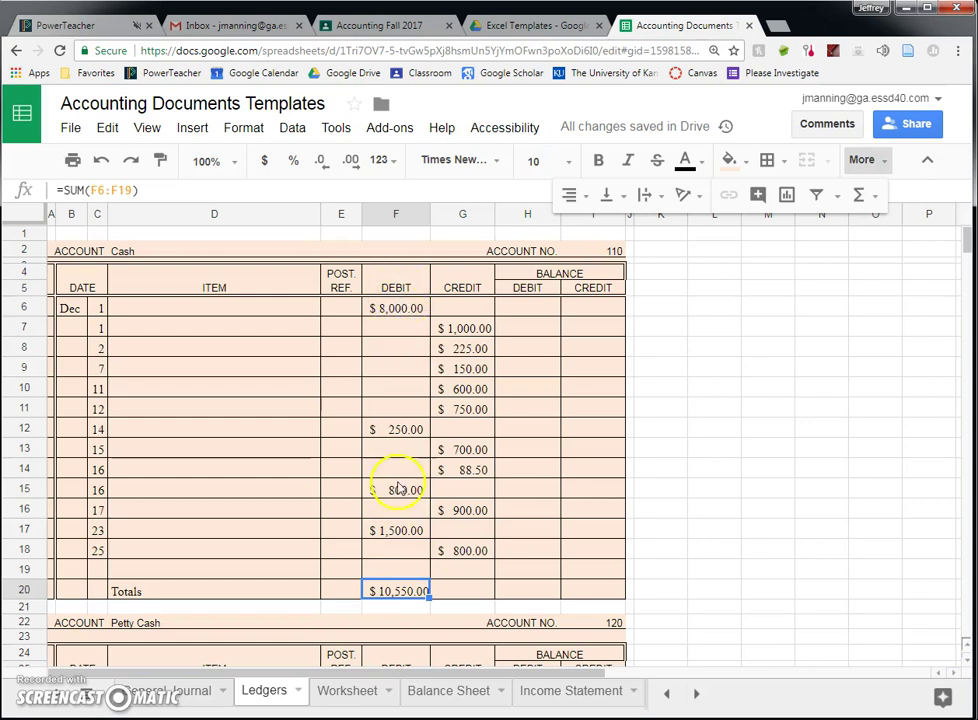
drag(428, 597, 476, 599)
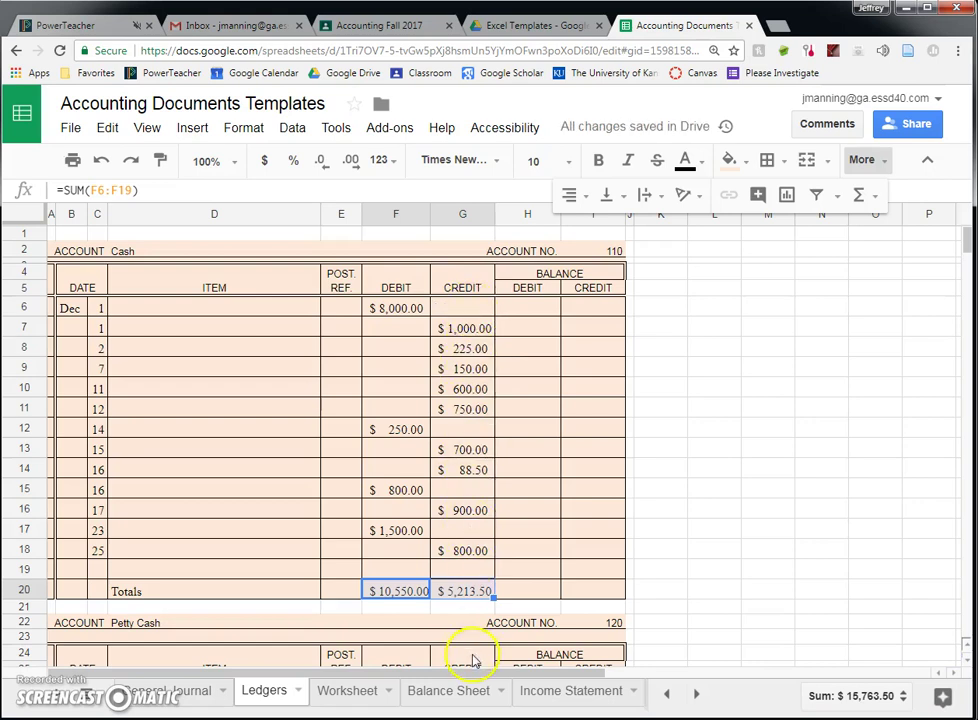
Calculate the Cash account's debit balance in H20 with the formula =F20-G20.
click(521, 594)
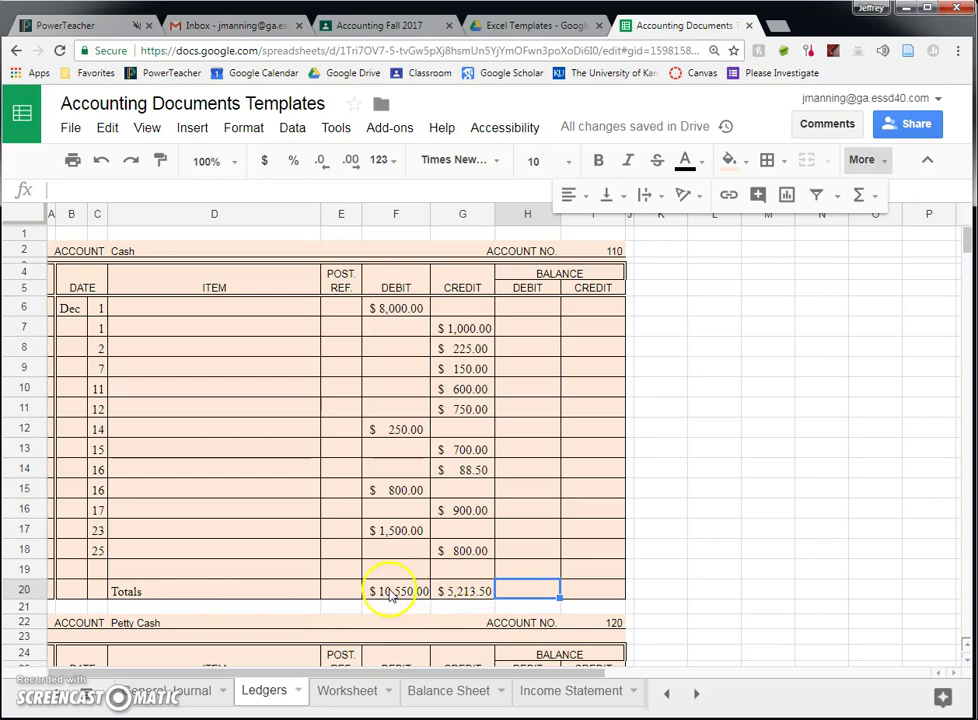
text(=)
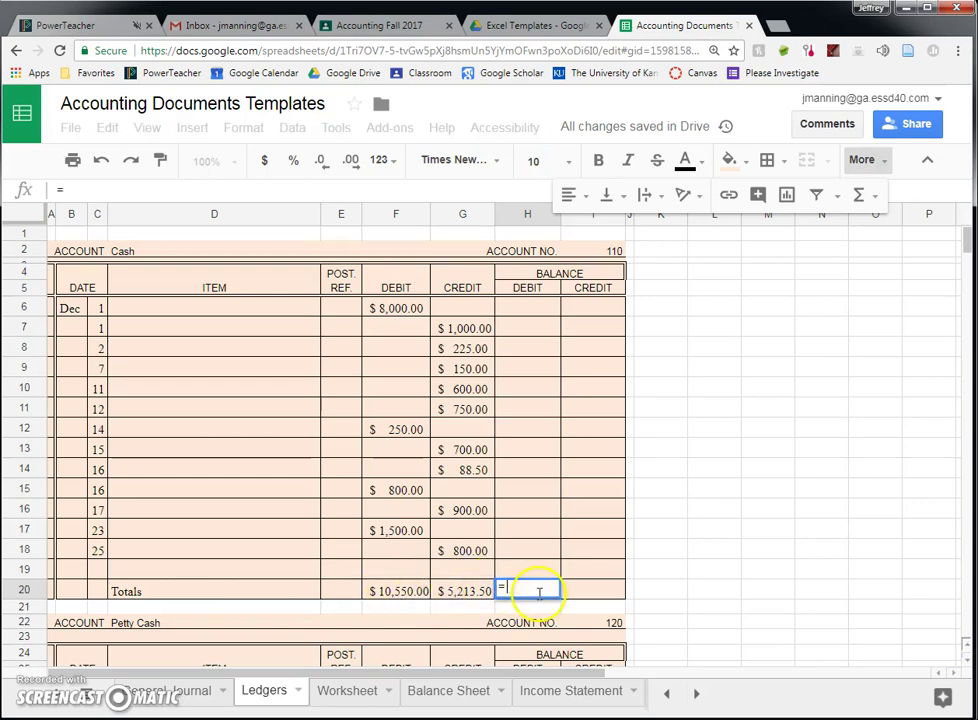
click(396, 593)
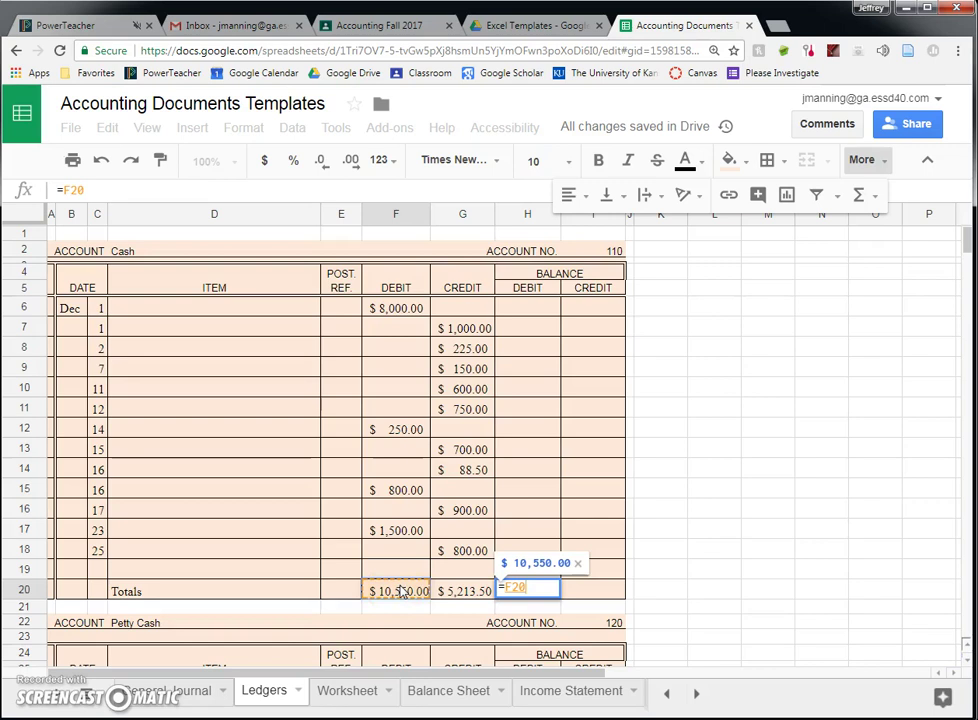
text(-)
click(453, 591)
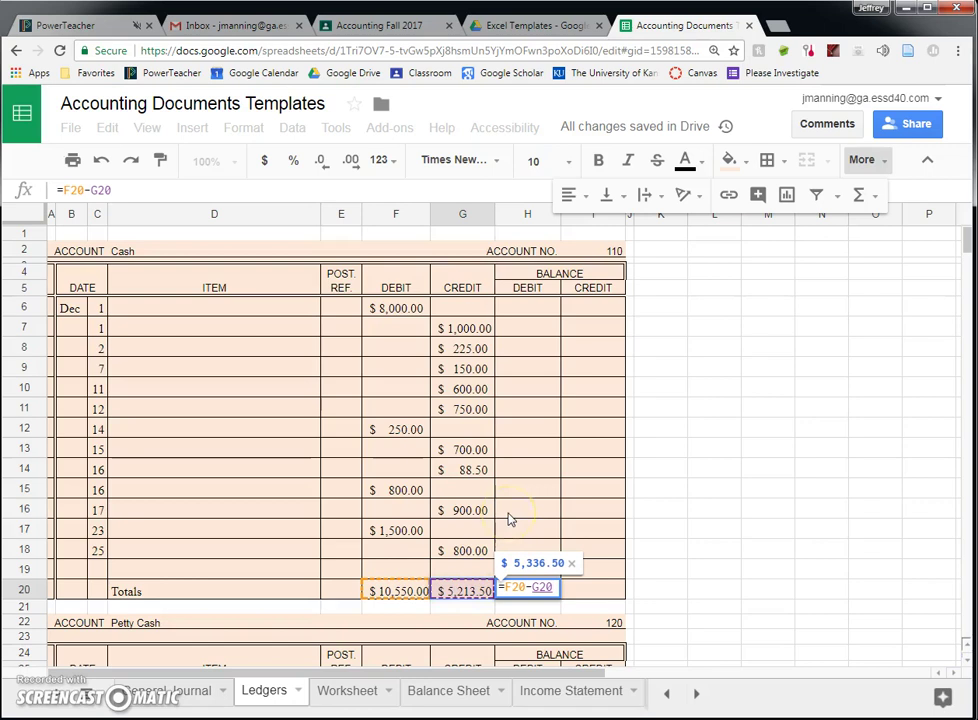
key(Return)
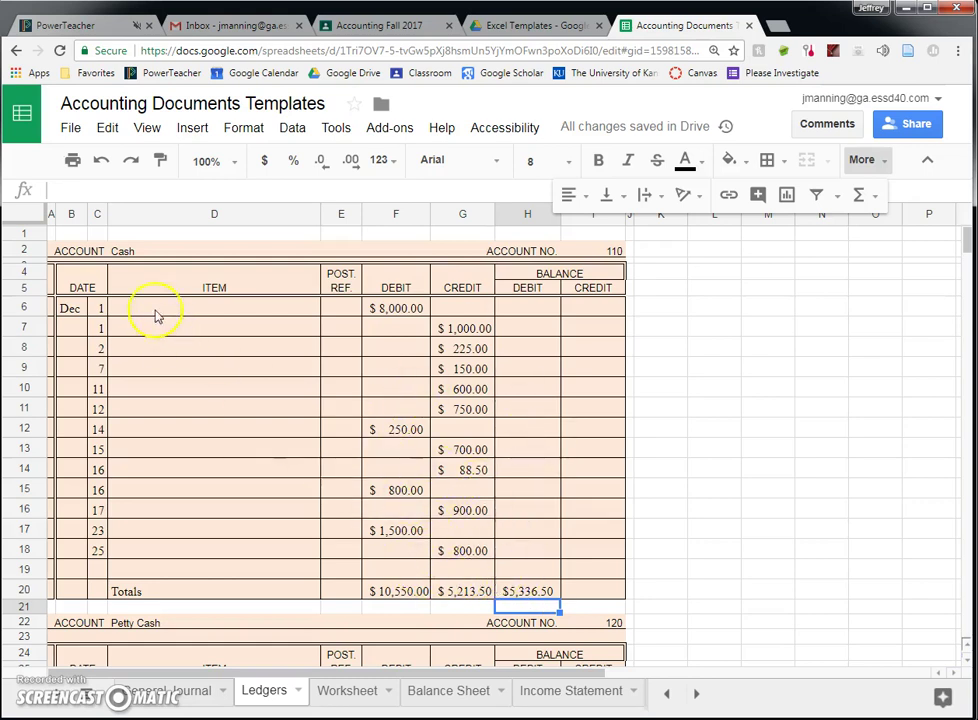
Label the last row of the Accts. Pay. - Reindeer Accessories, Inc. account "Totals" in D116.
scroll(545, 460, down, 1)
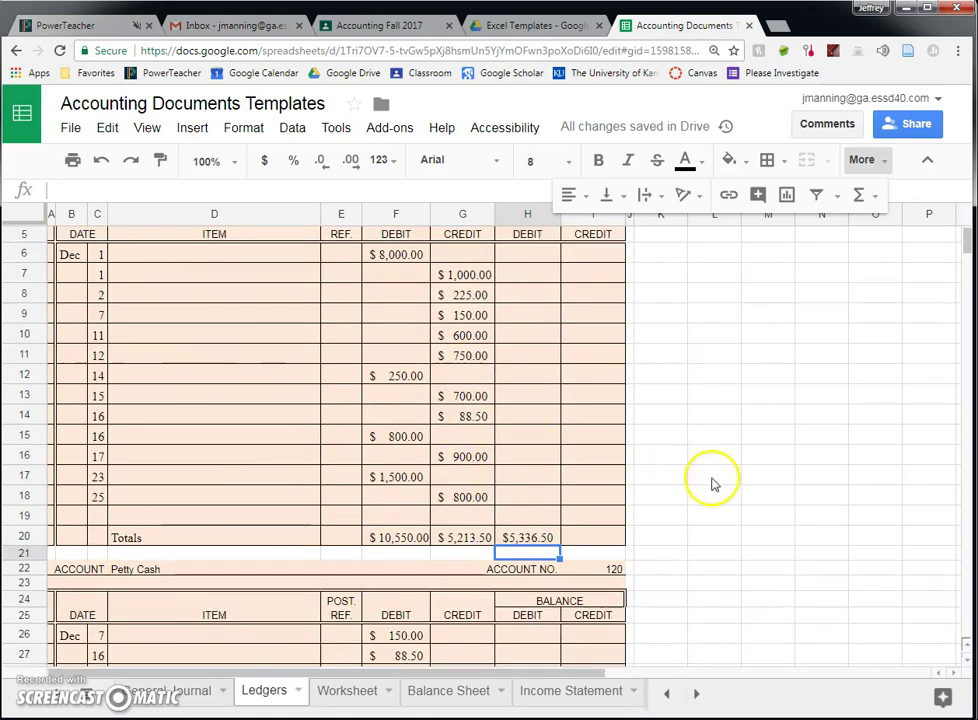
scroll(420, 465, down, 5)
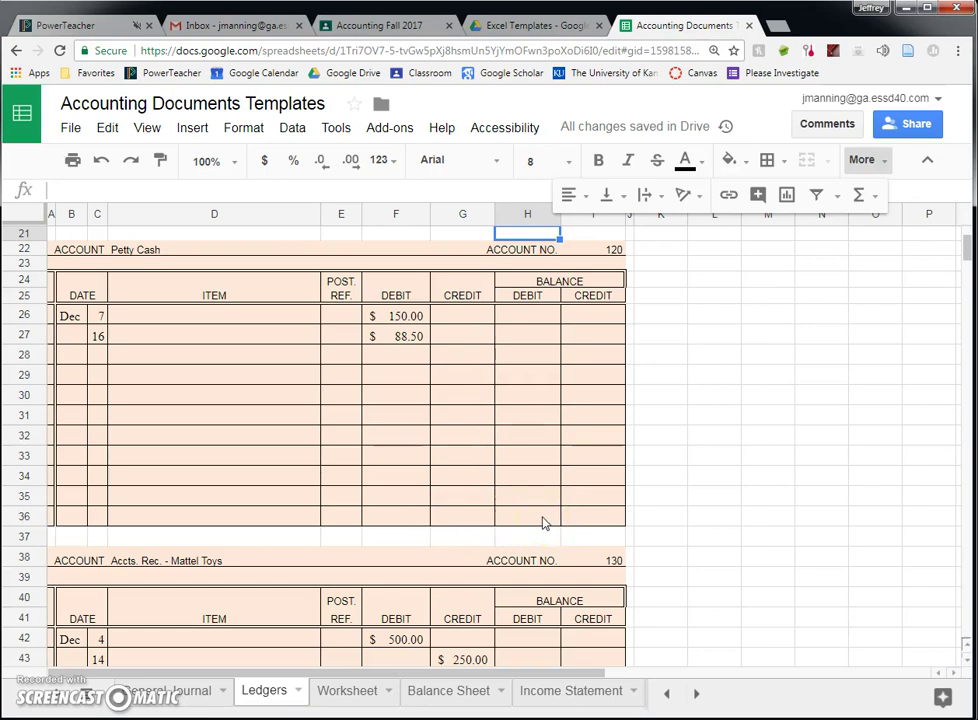
scroll(408, 437, down, 5)
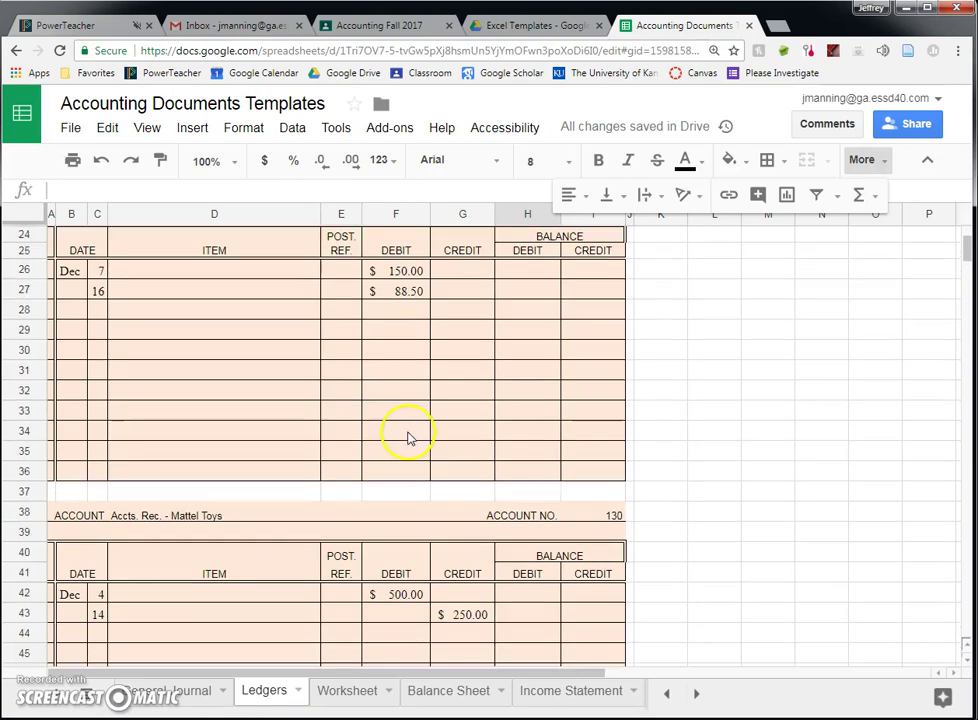
scroll(408, 437, down, 6)
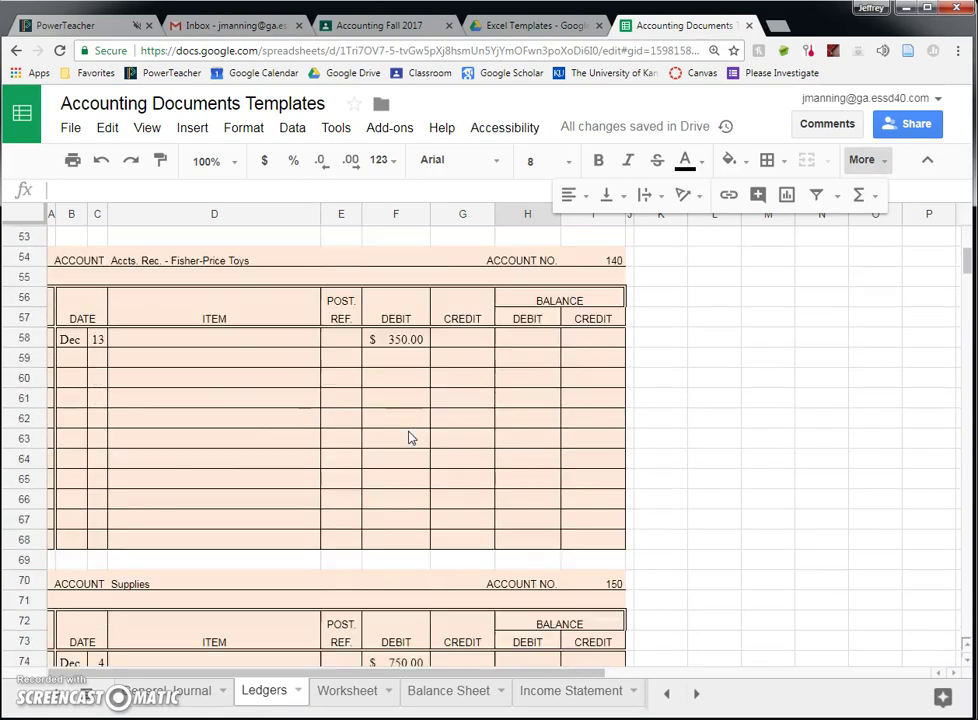
scroll(408, 437, down, 12)
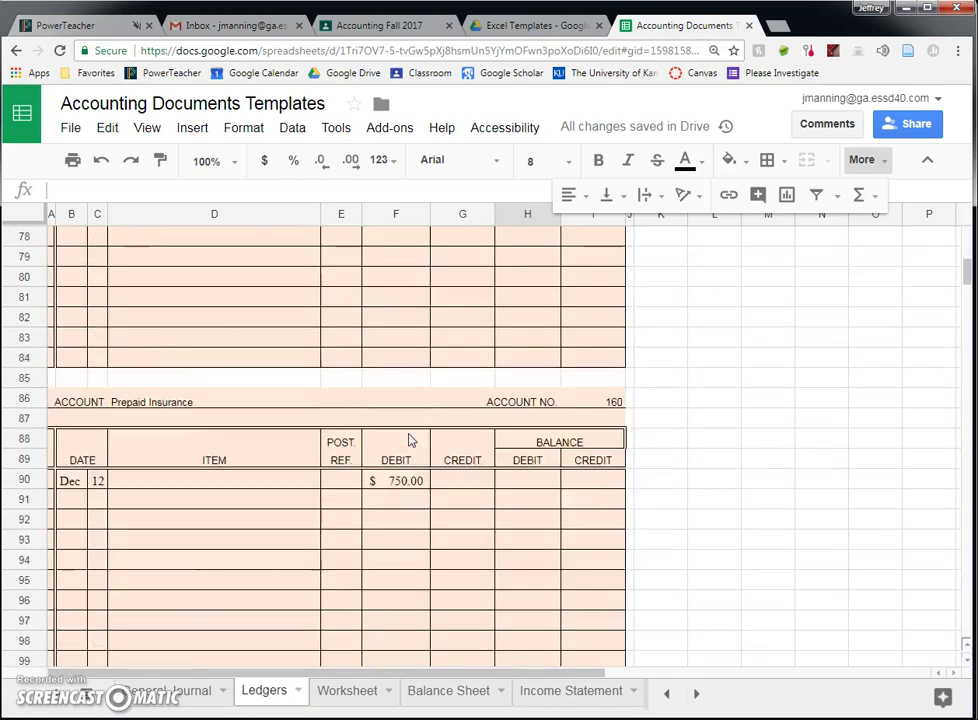
scroll(408, 440, down, 4)
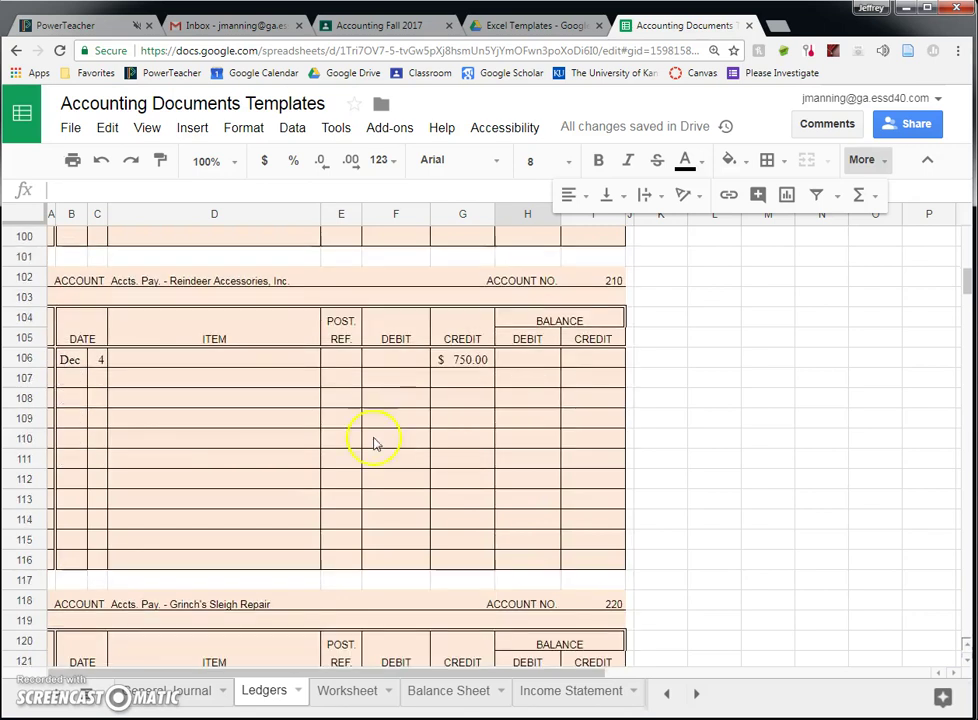
scroll(365, 375, down, 1)
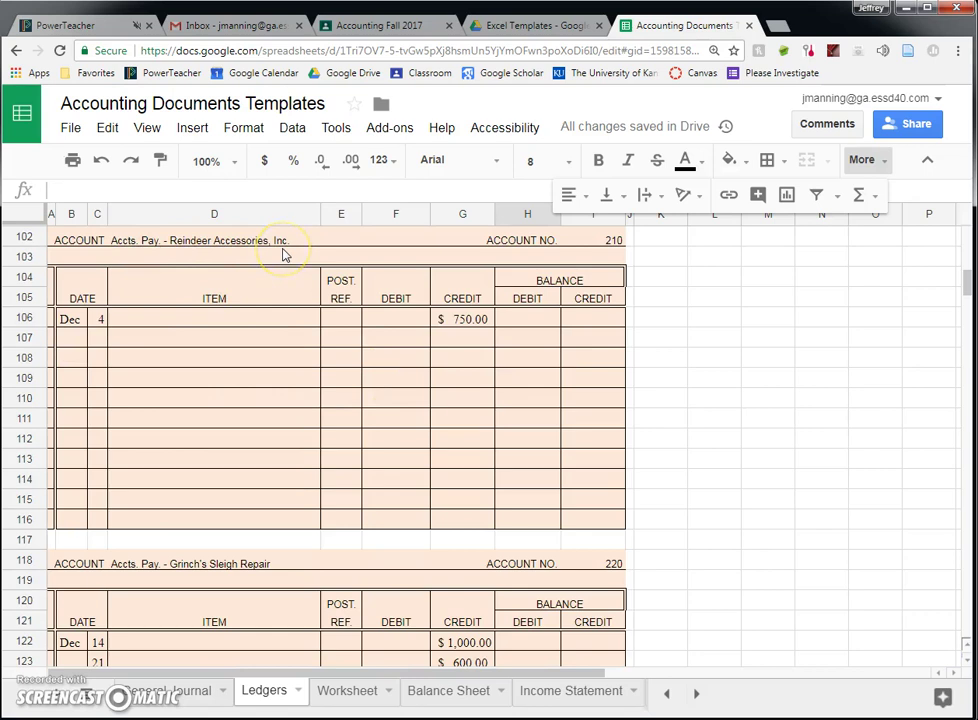
click(229, 519)
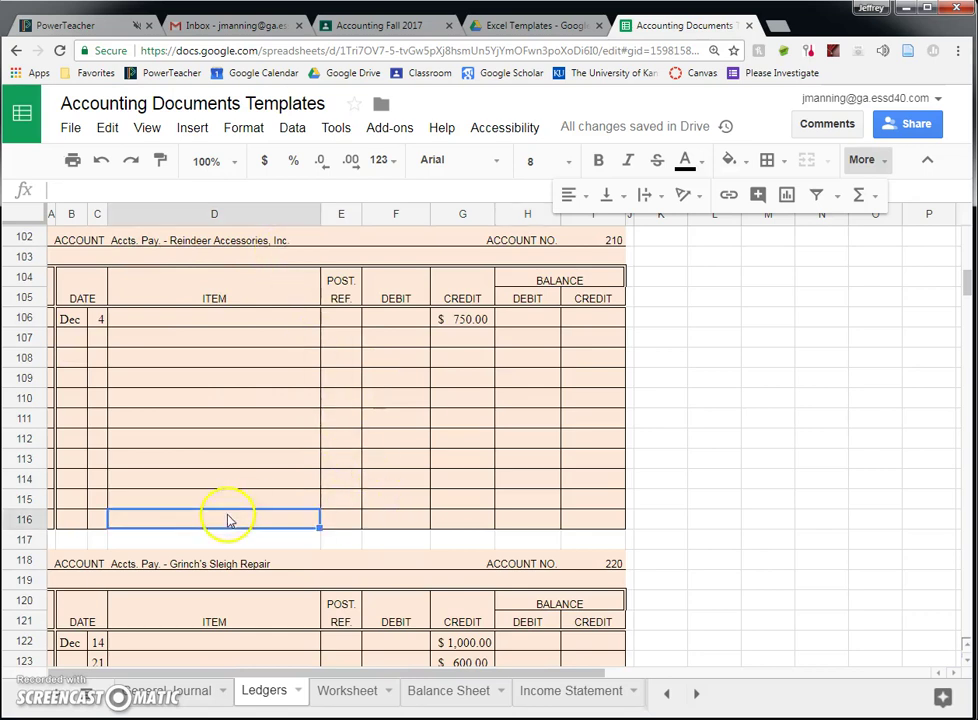
text(Totals)
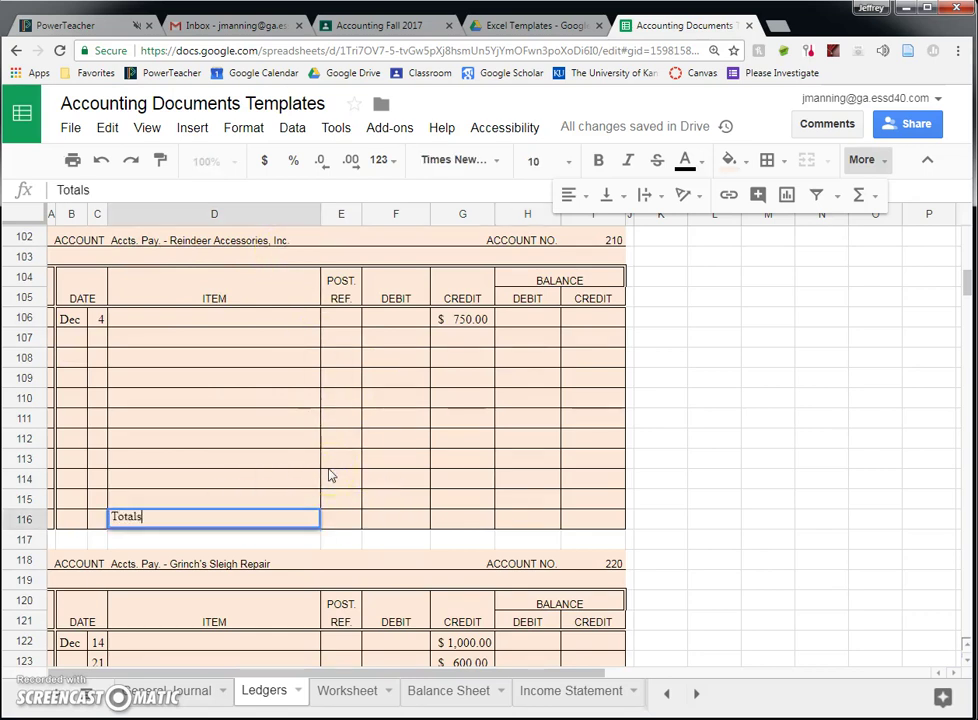
key(Tab)
Total the Reindeer Accessories account's debits in F116 with a SUM of F106:F115 and extend the formula to the credit column in G116.
key(Tab)
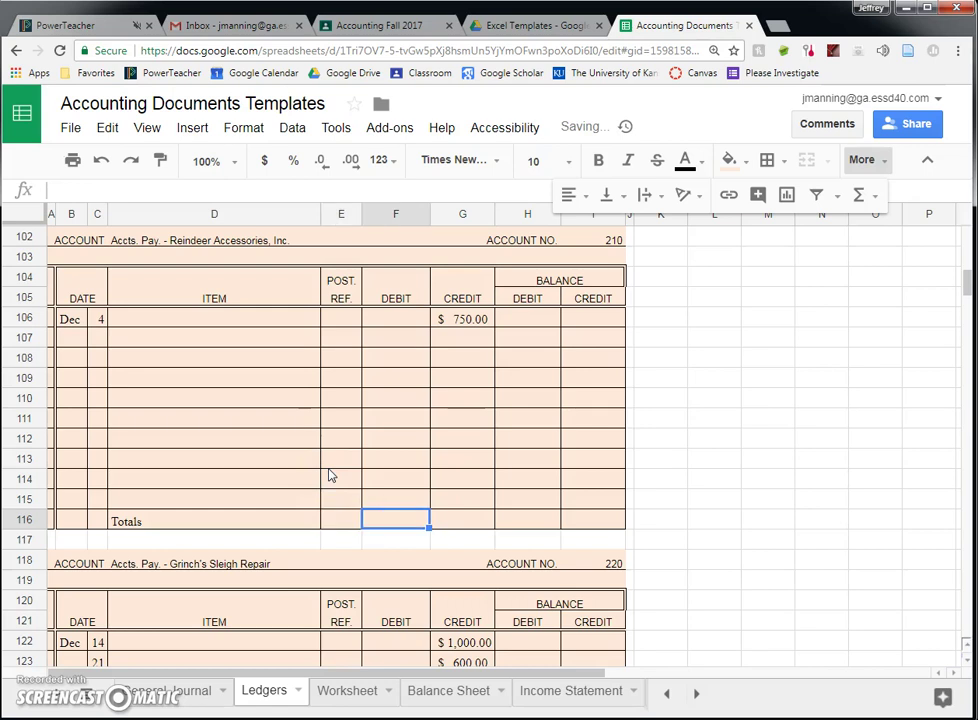
click(860, 195)
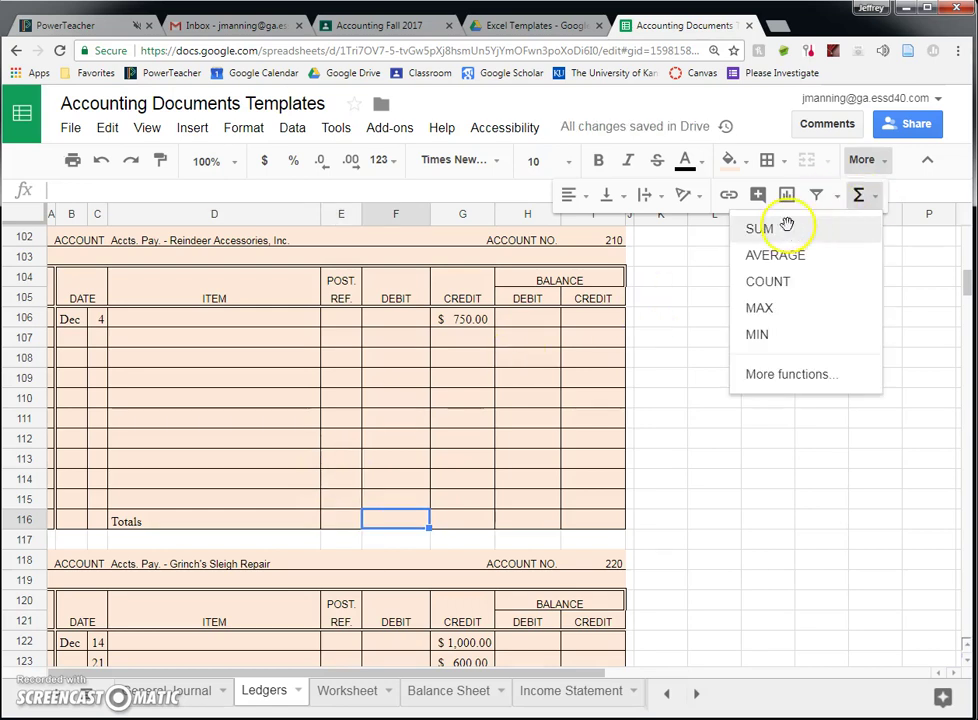
click(787, 227)
drag(386, 321, 400, 505)
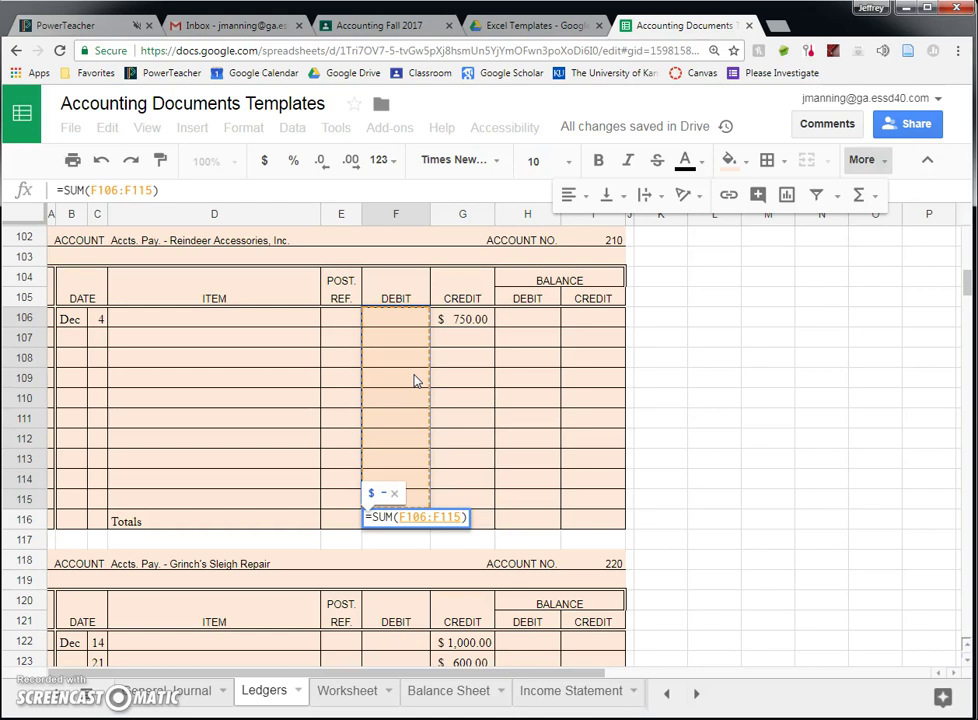
key(Return)
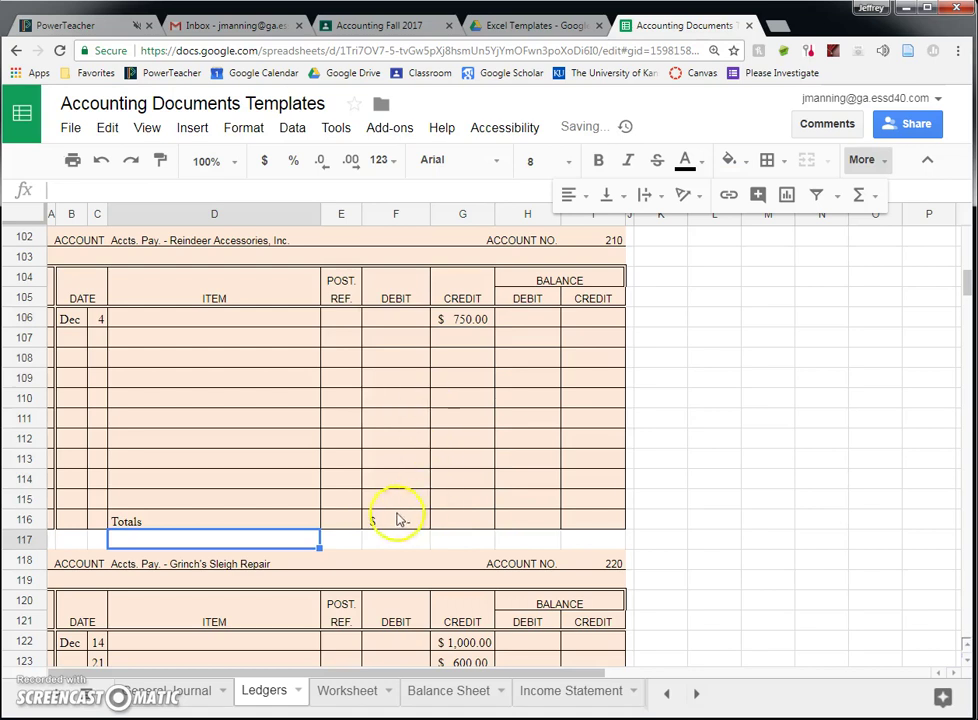
click(397, 519)
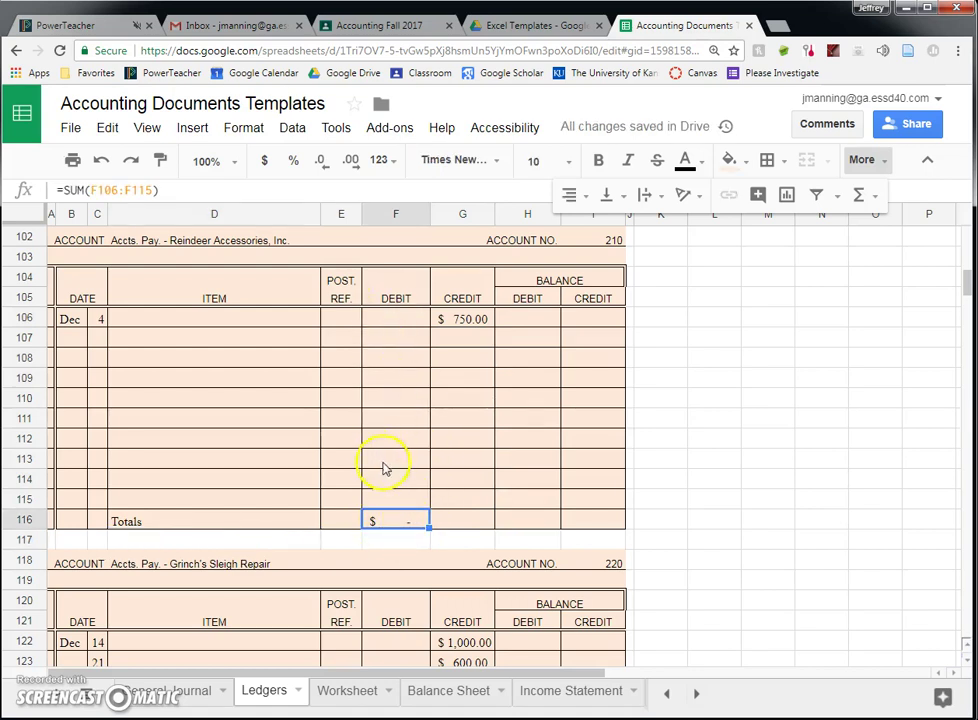
drag(430, 528, 481, 524)
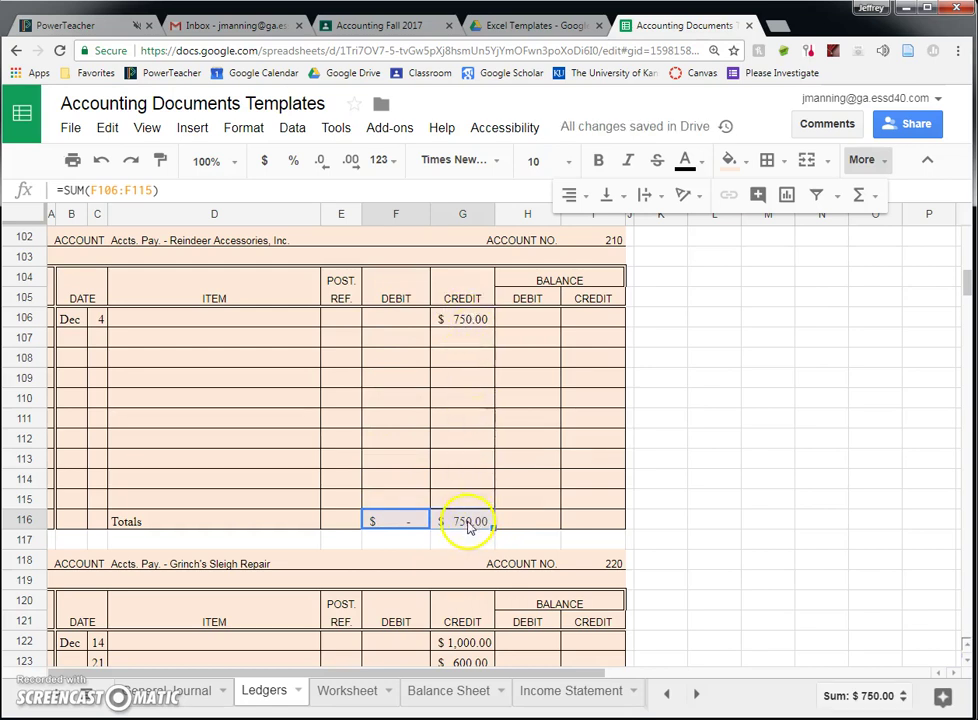
Calculate the Reindeer Accessories account's credit balance in I116 with the formula =G116-F116.
click(524, 520)
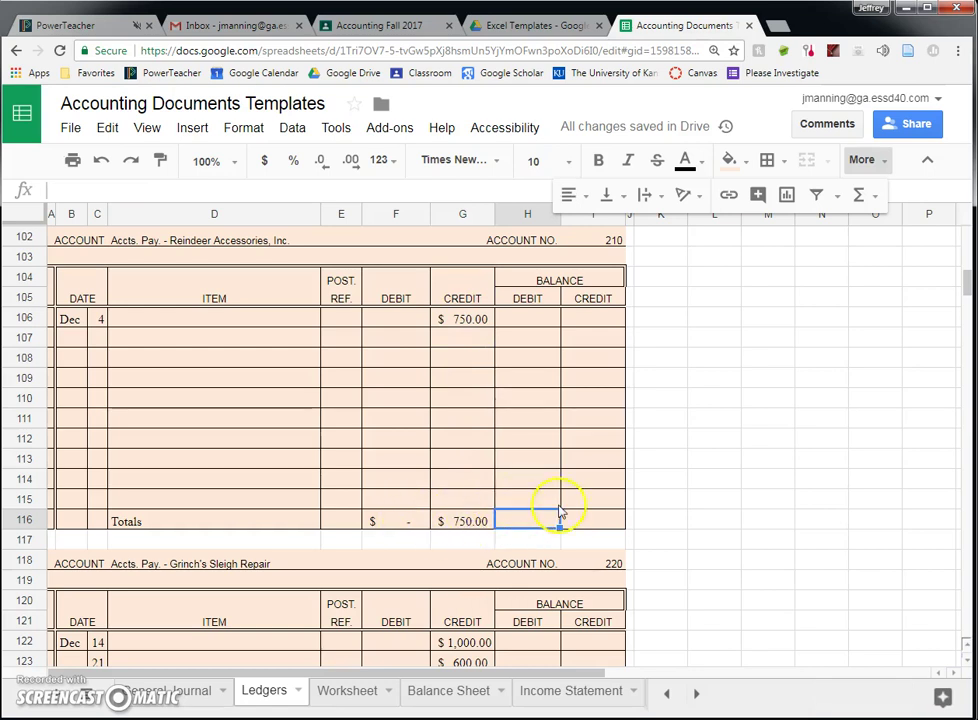
click(594, 521)
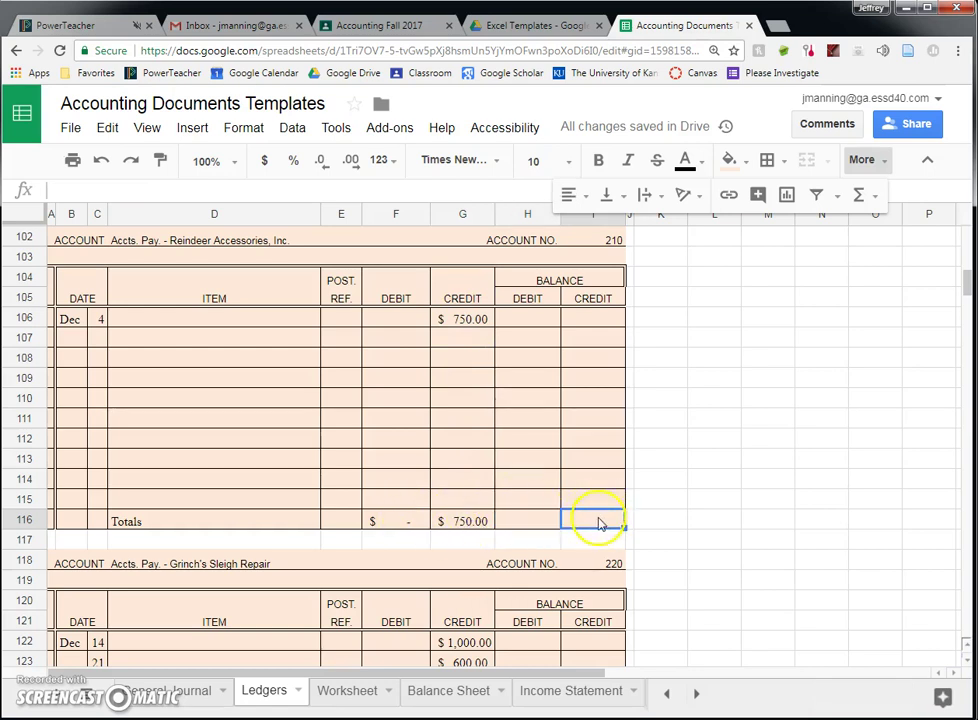
text(=)
click(463, 521)
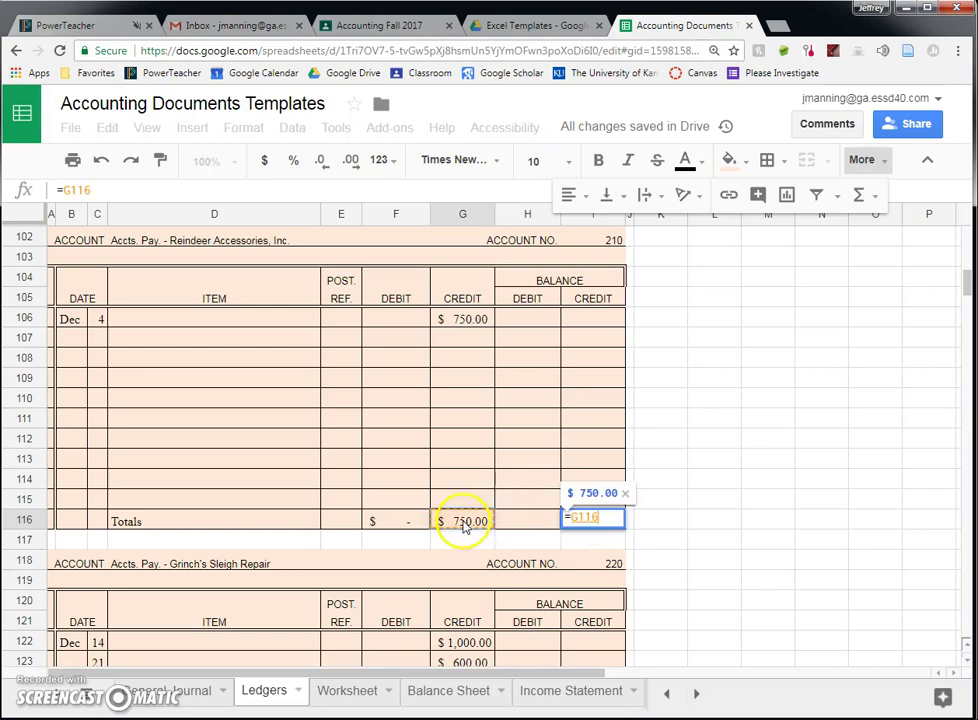
text(-)
click(406, 521)
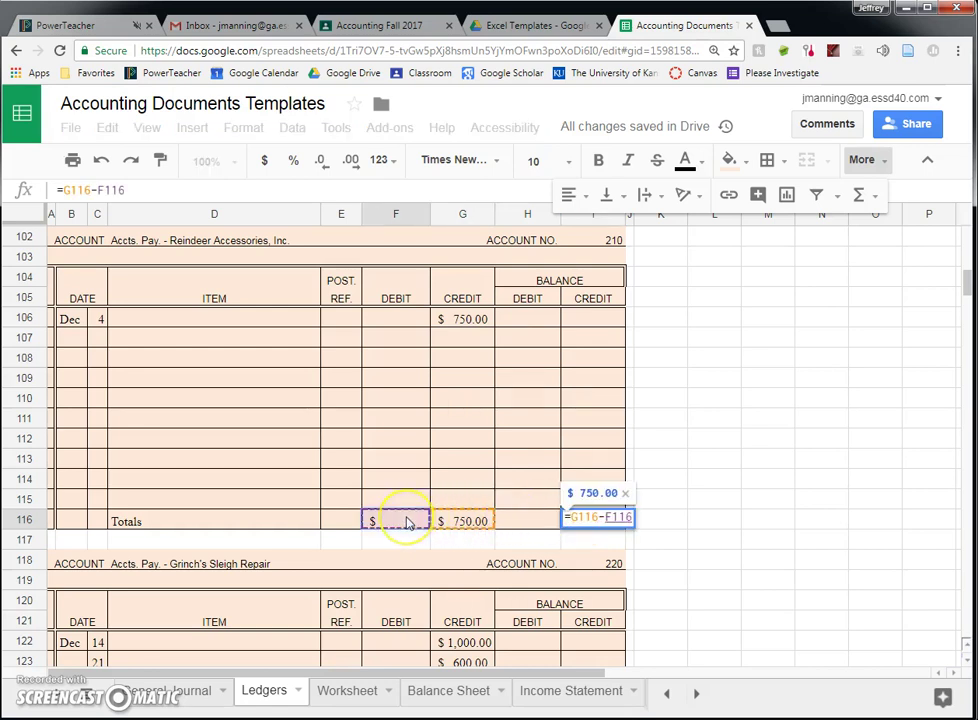
key(Return)
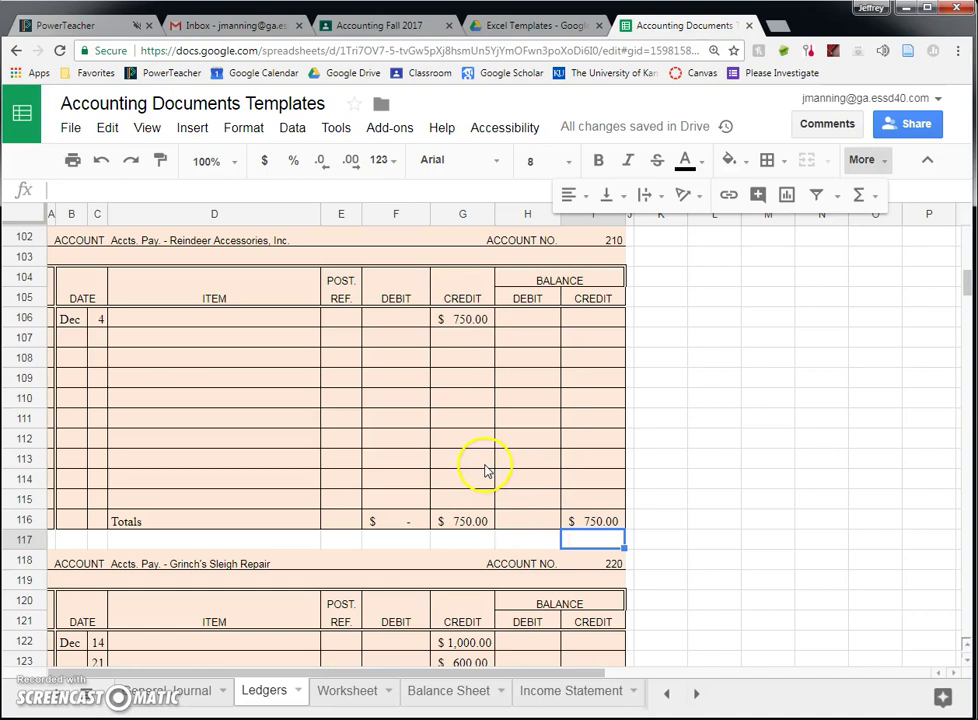
Compare the account titles and trial balance columns on the Worksheet sheet with the Cash account's totals row on the Ledgers sheet.
scroll(485, 470, up, 4)
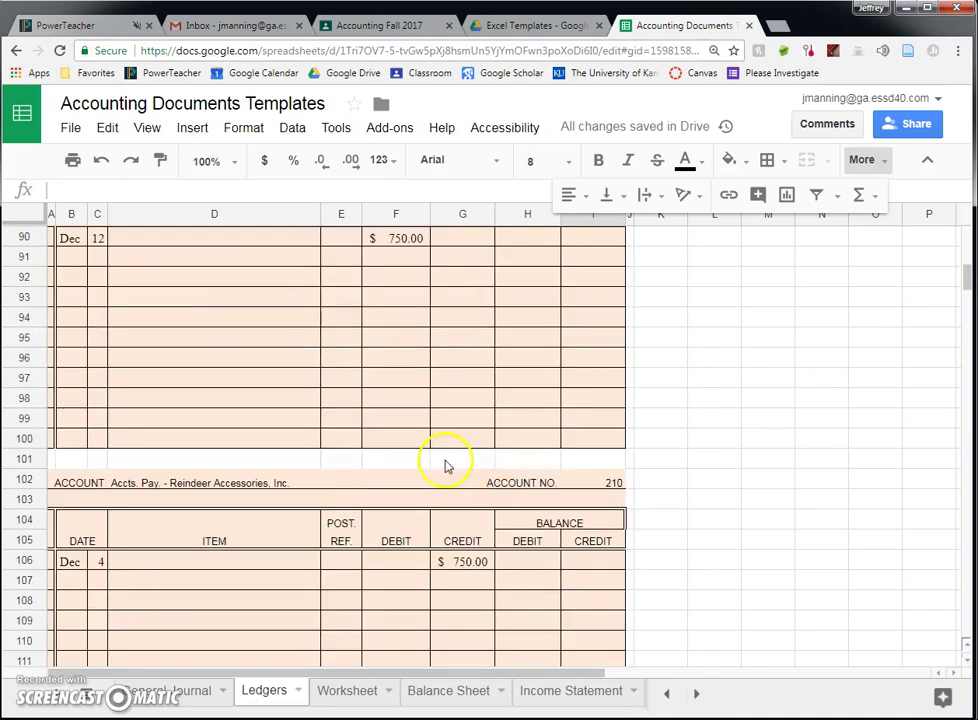
click(333, 694)
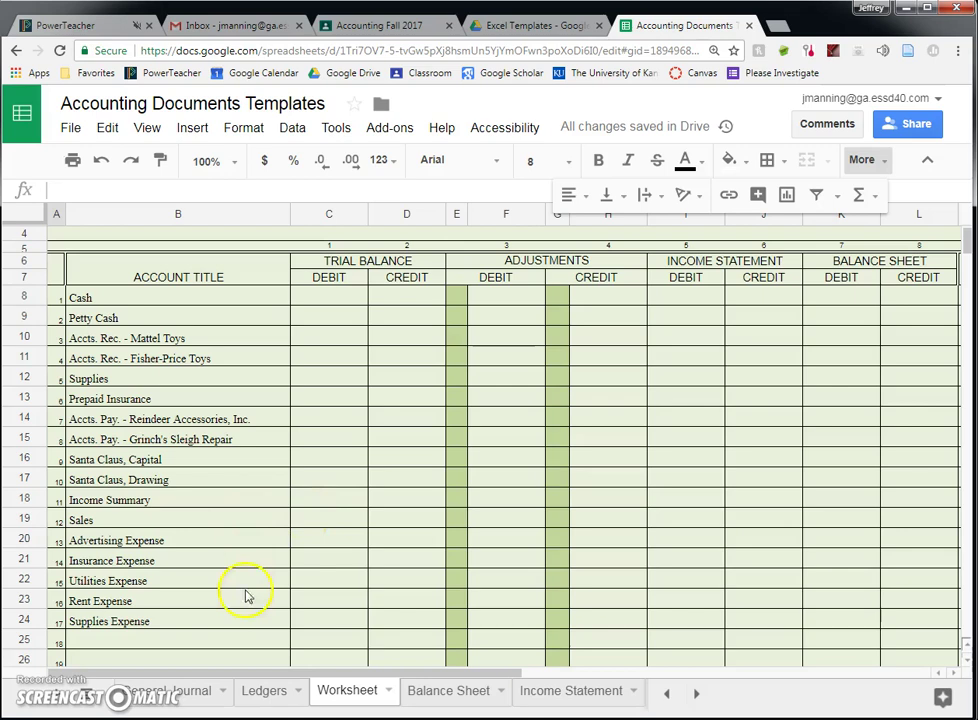
click(268, 688)
scroll(395, 431, up, 12)
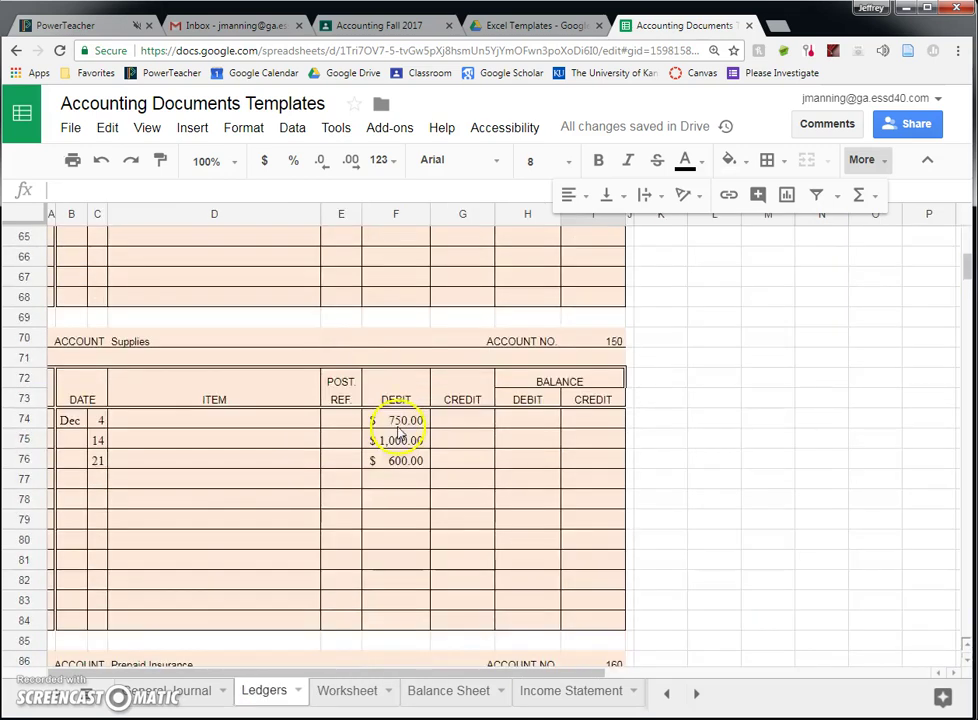
scroll(395, 431, up, 5)
scroll(384, 437, down, 1)
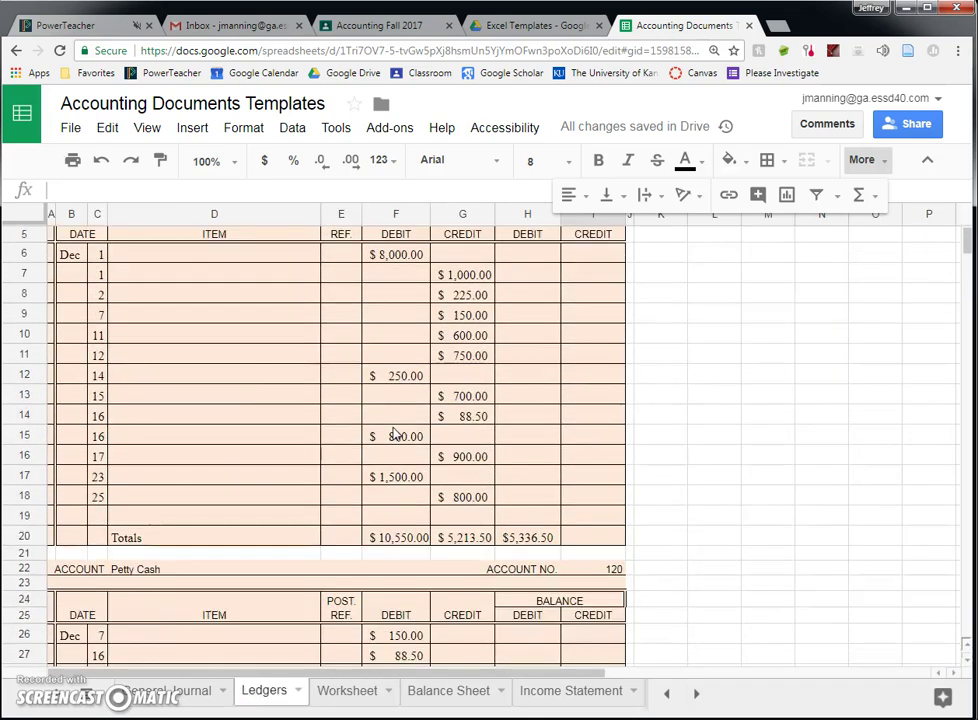
scroll(400, 435, up, 1)
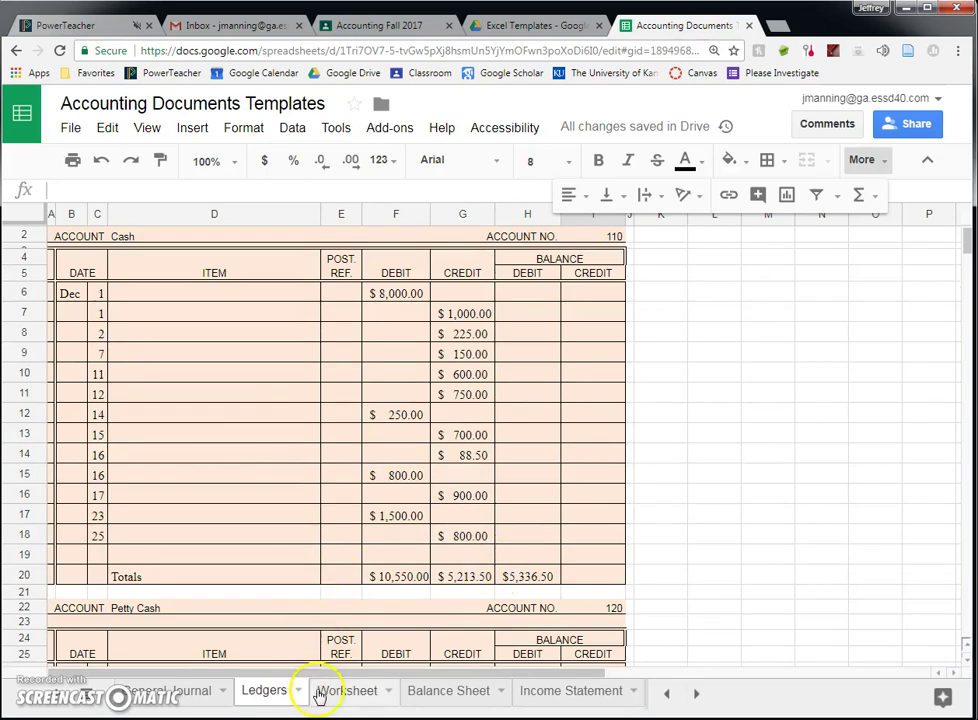
click(325, 692)
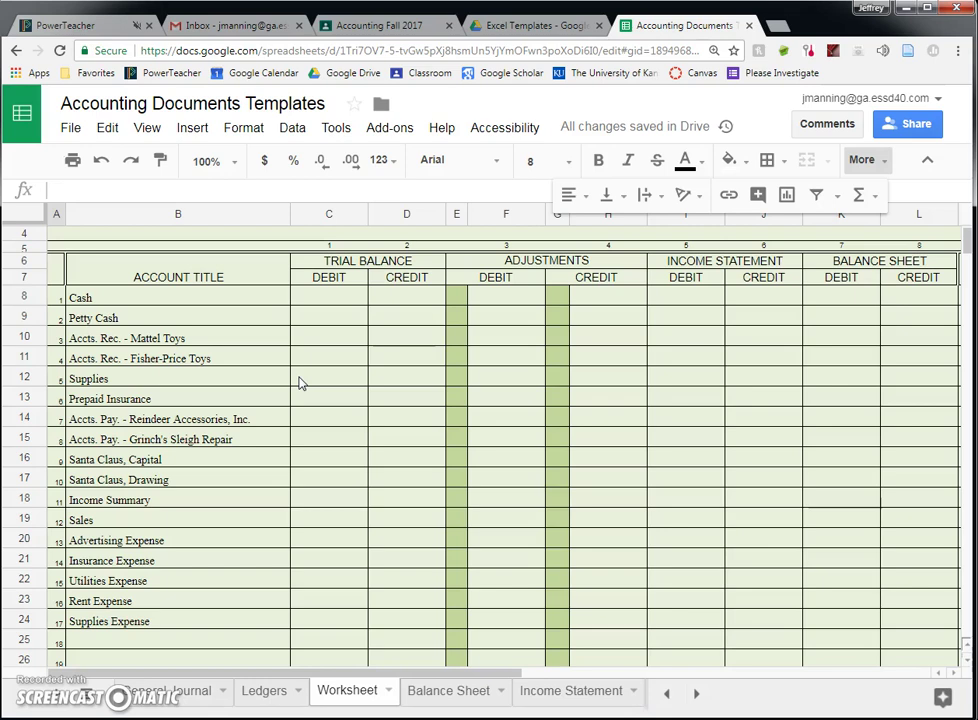
click(265, 697)
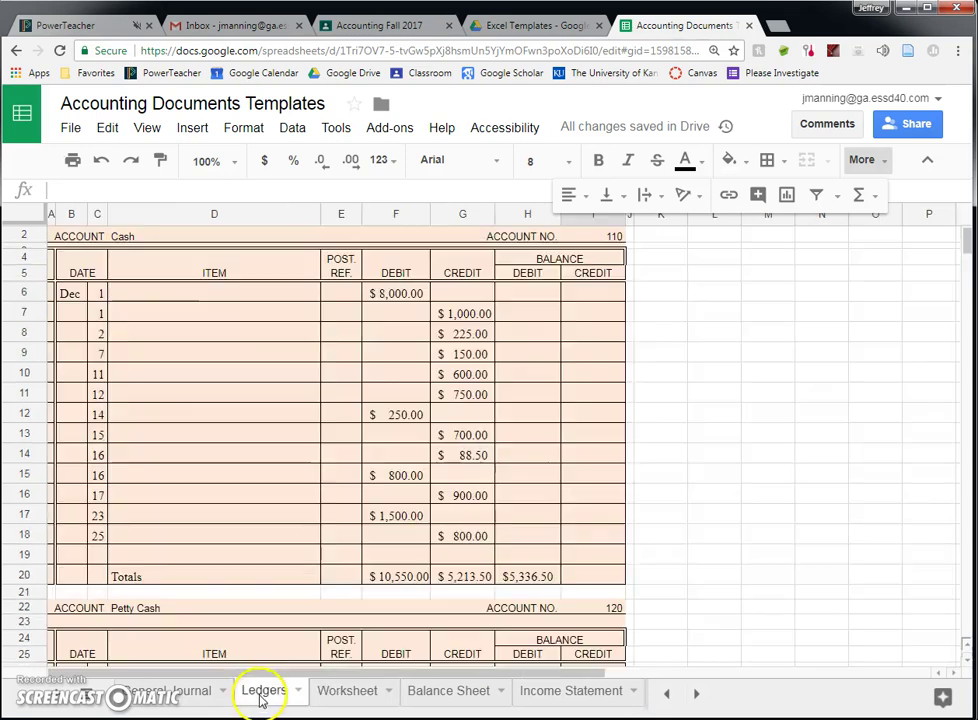
click(344, 693)
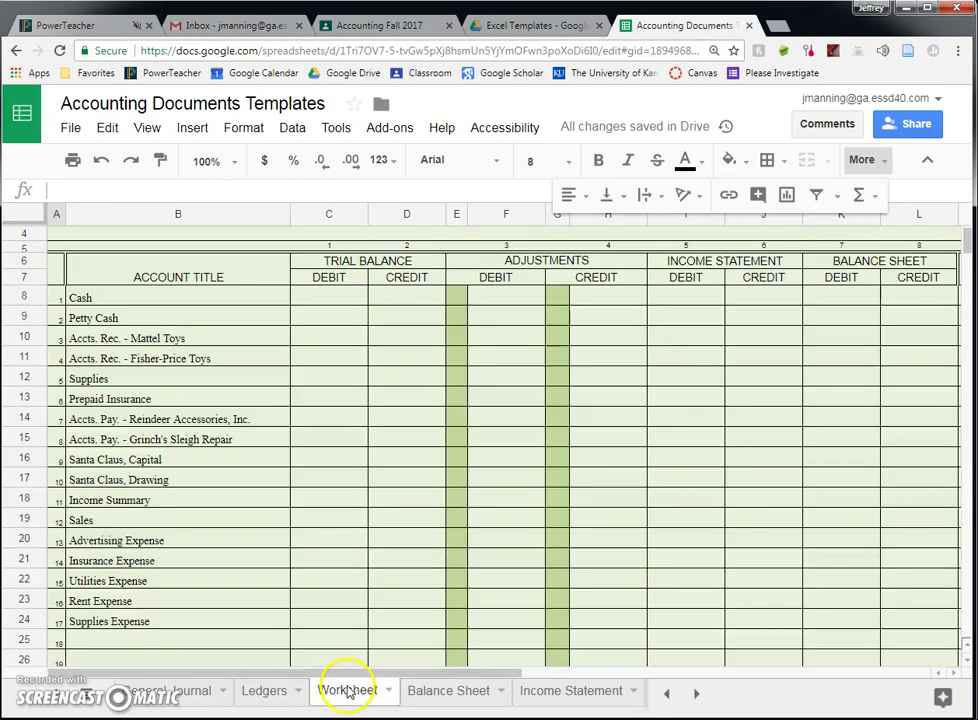
click(258, 694)
click(335, 694)
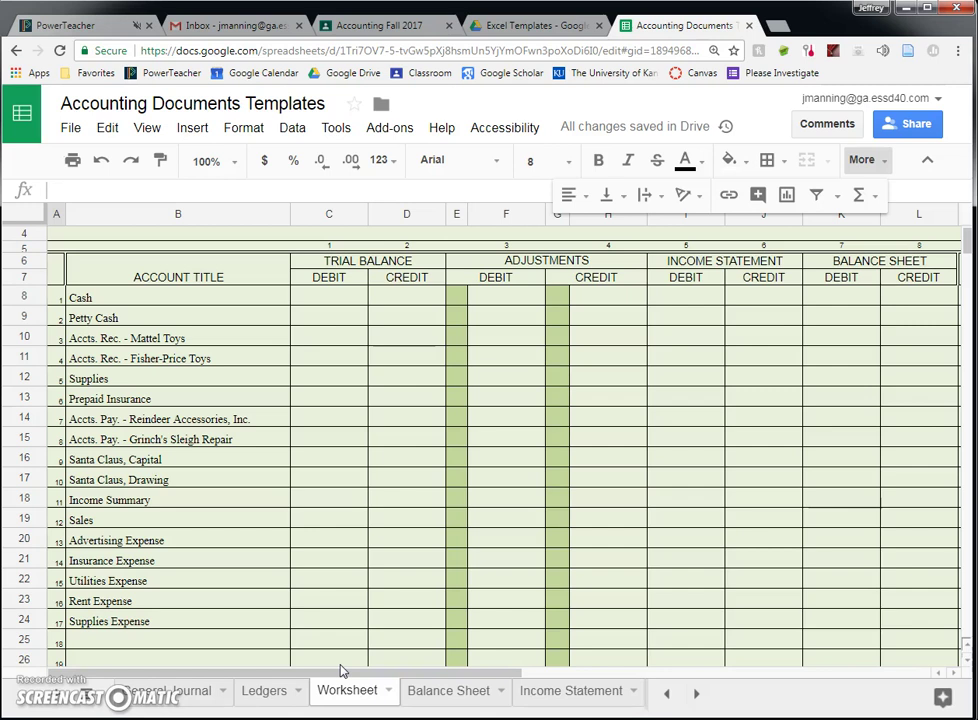
click(262, 691)
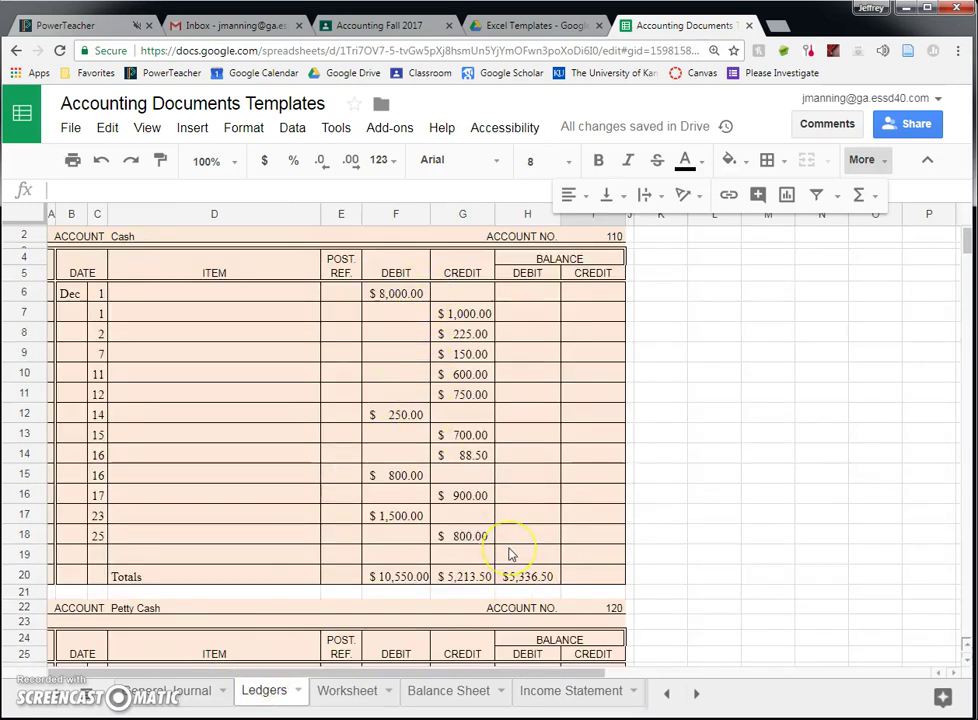
Link the Cash account's trial balance debit in Worksheet C8 to its ledger balance with the formula =Ledgers!H20 and compare both sheets.
click(356, 694)
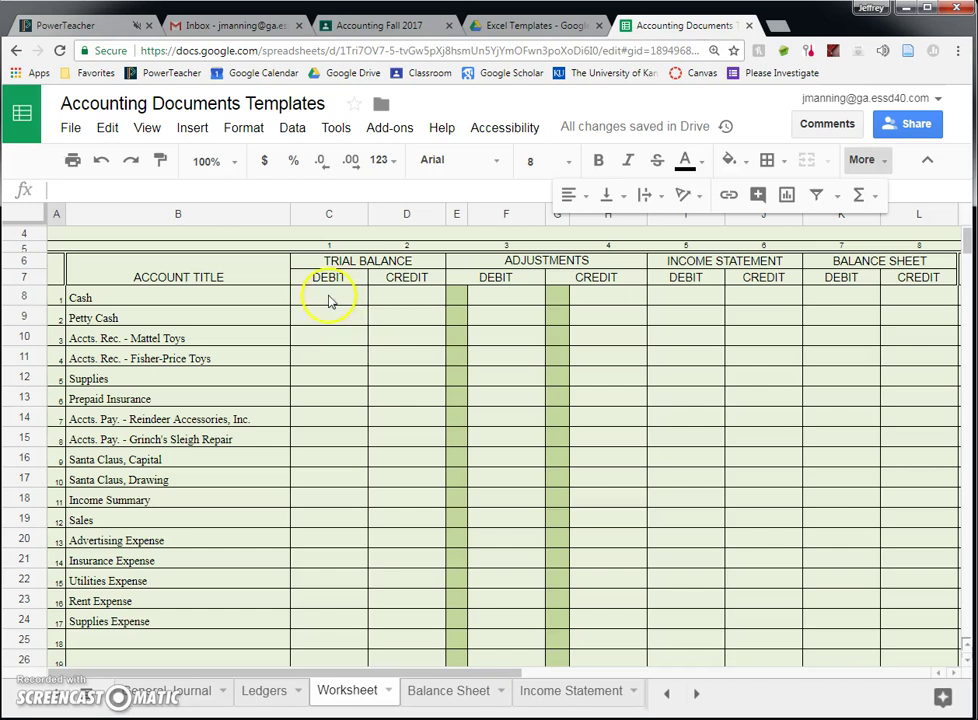
click(332, 282)
click(332, 300)
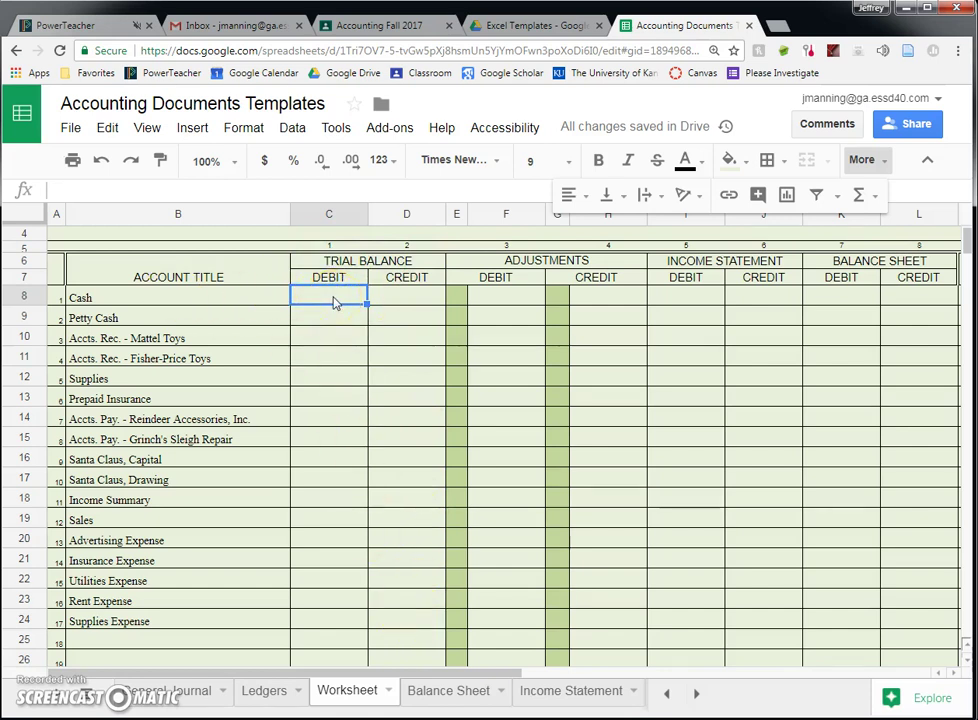
text(=)
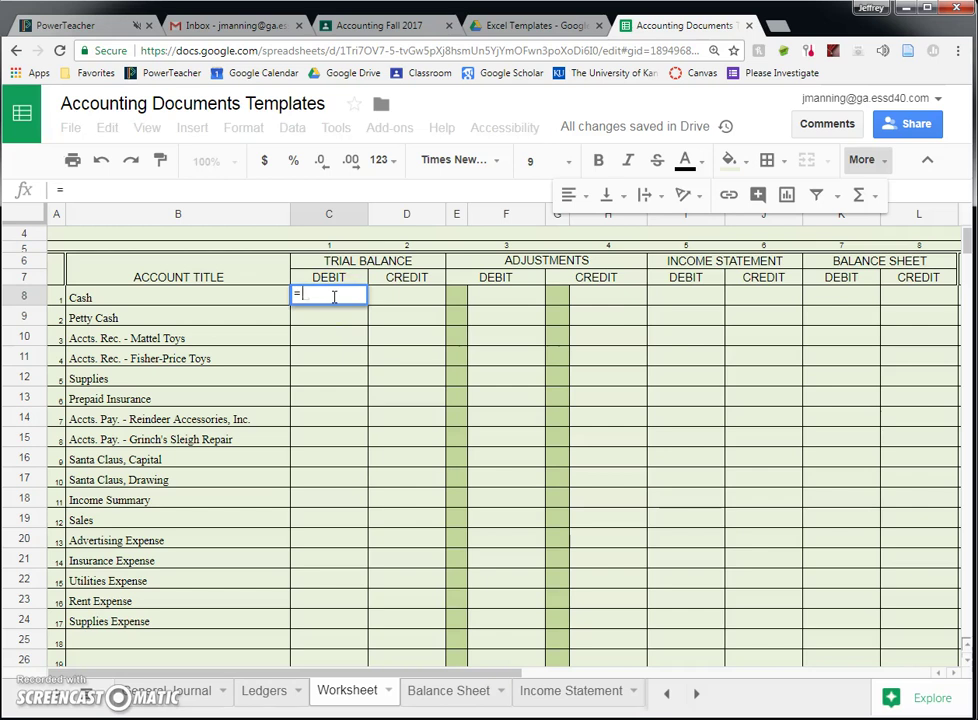
click(265, 690)
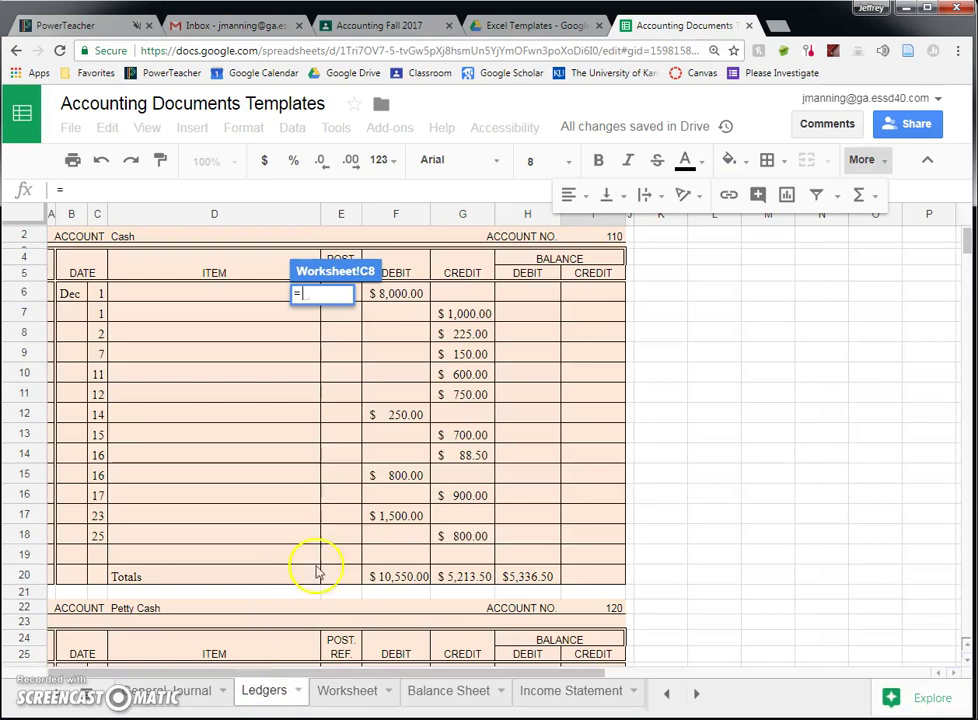
click(525, 578)
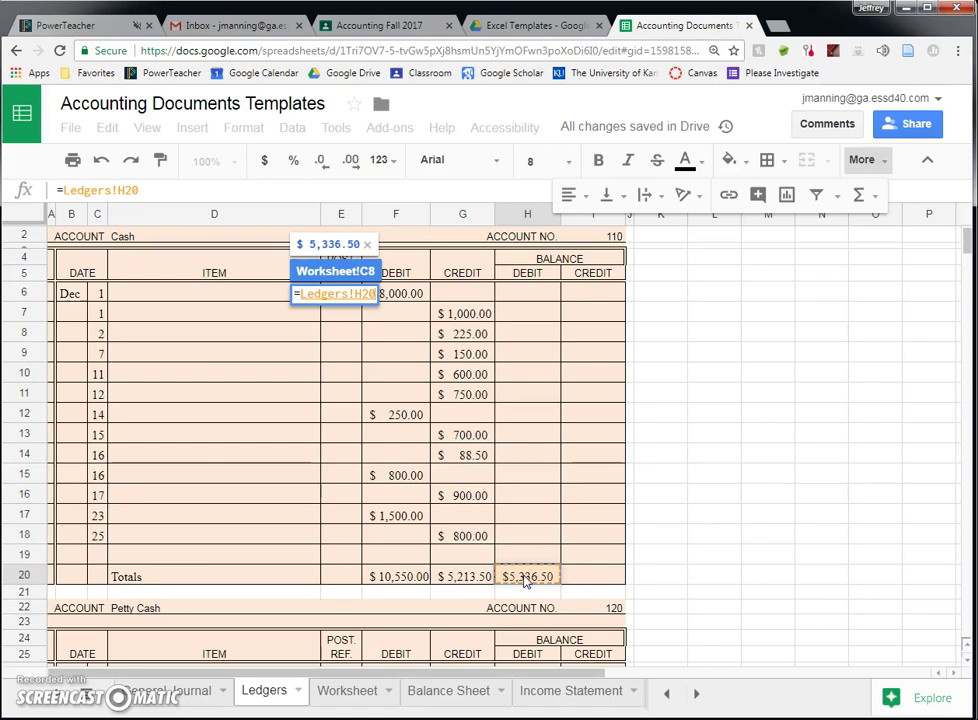
key(Return)
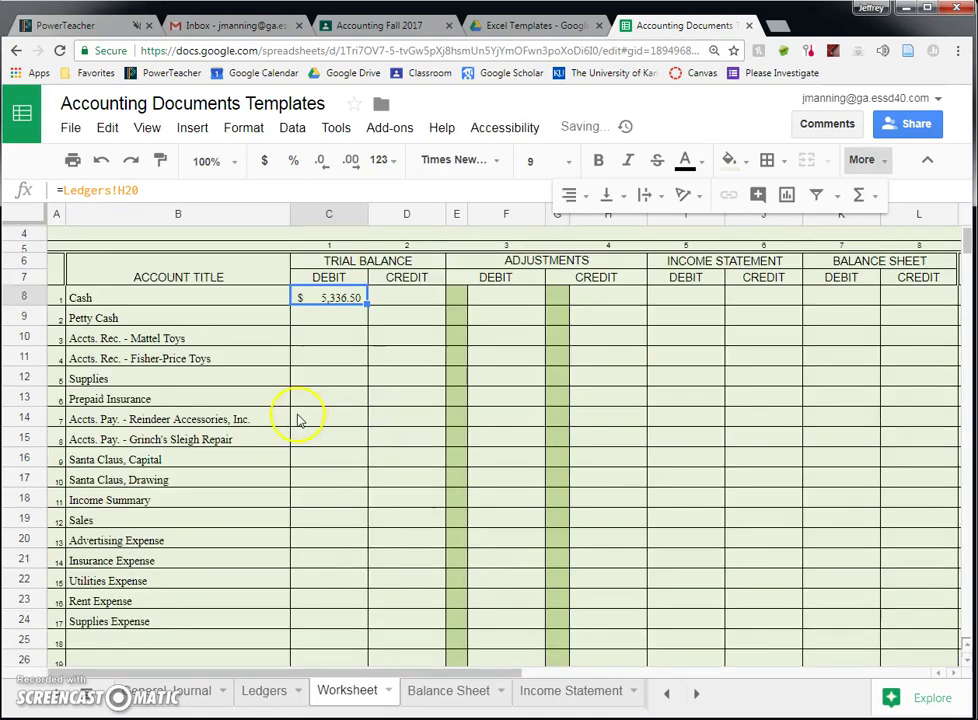
click(270, 691)
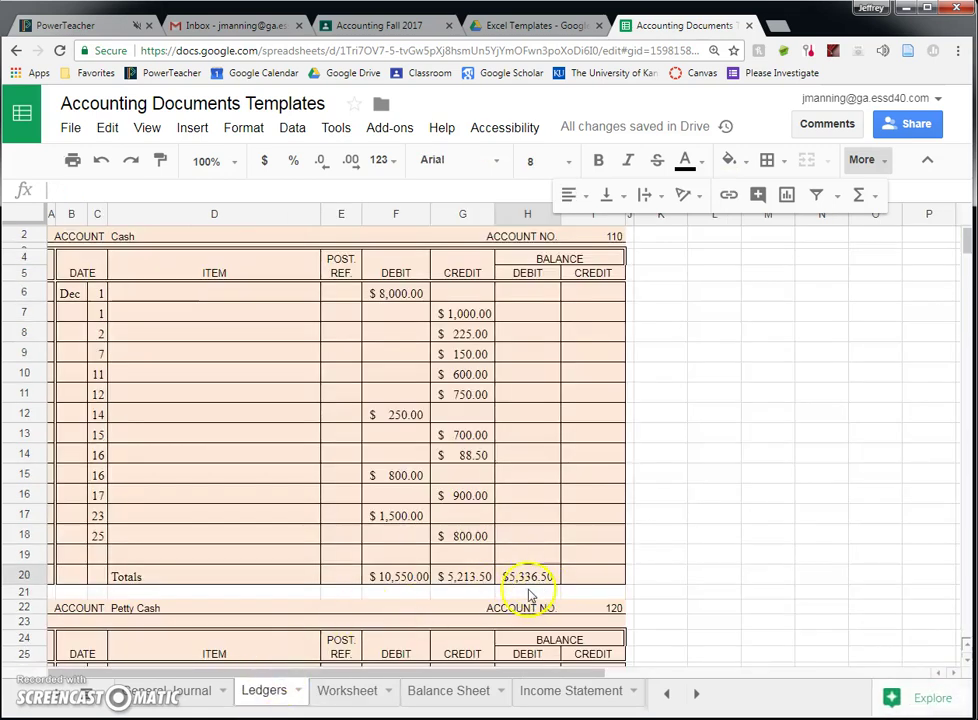
click(347, 691)
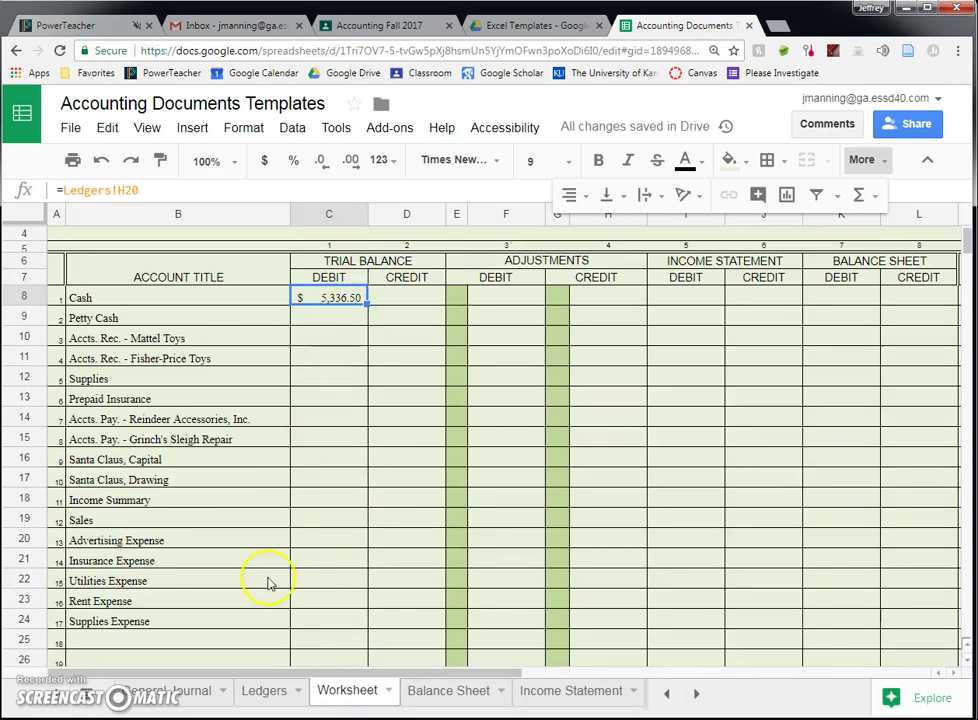
Move the December 2 amount of 225 from credit G8 to debit F8 in the Cash ledger and check the linked Worksheet balance.
click(266, 692)
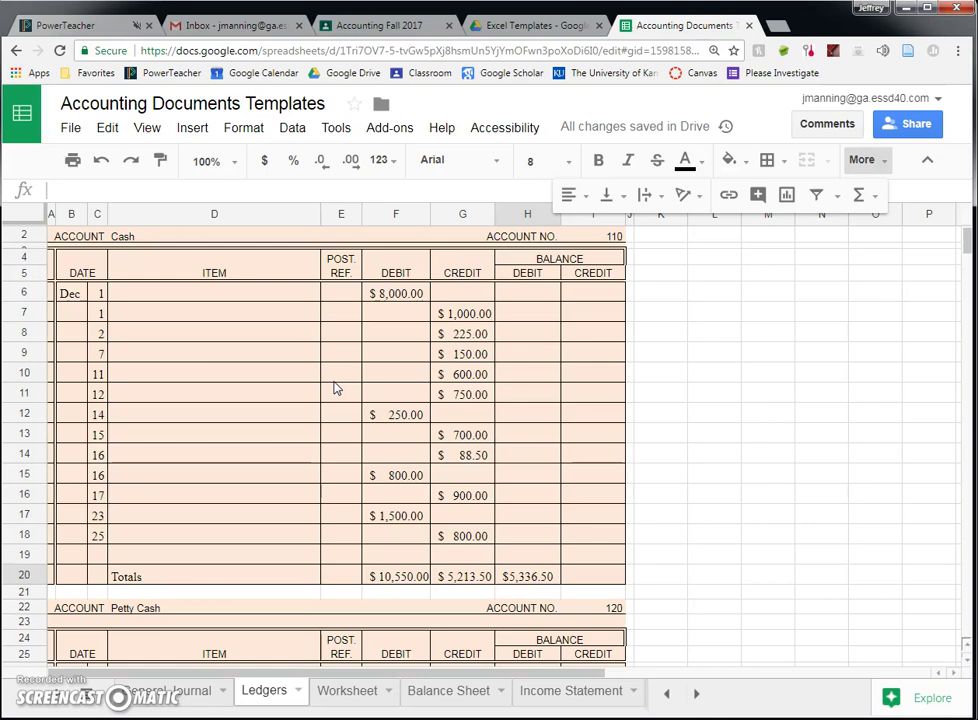
click(343, 374)
click(462, 338)
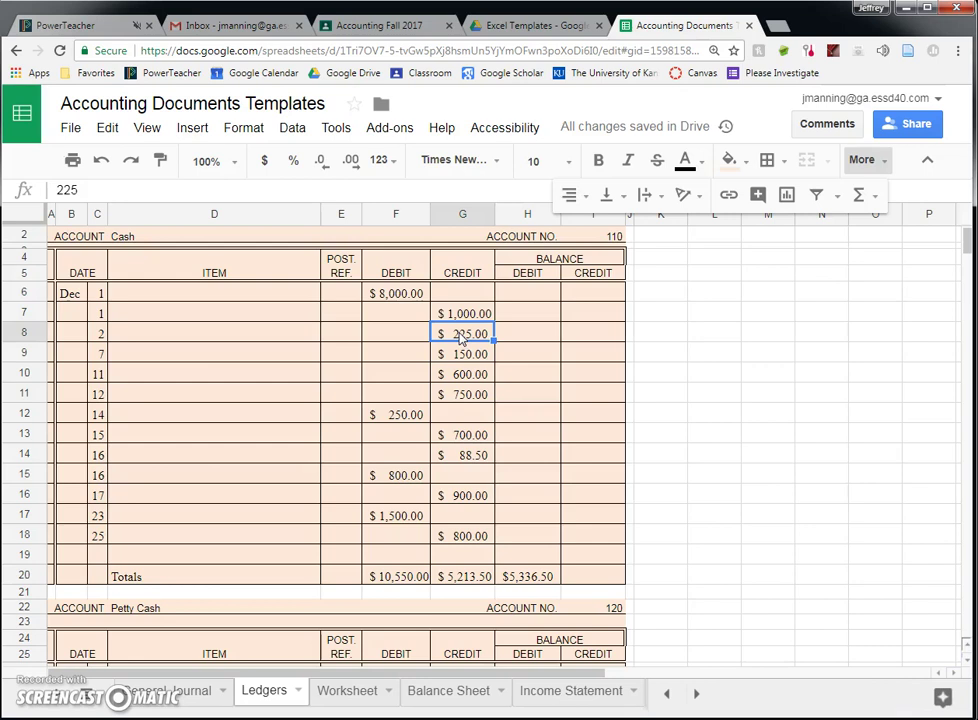
key(Delete)
click(396, 336)
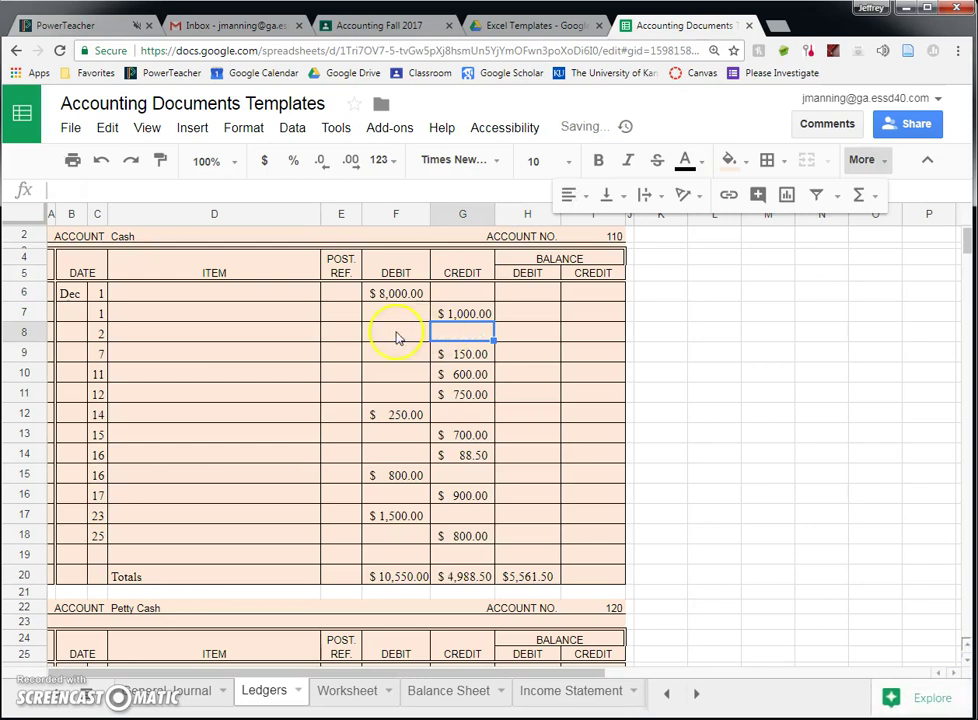
text(225)
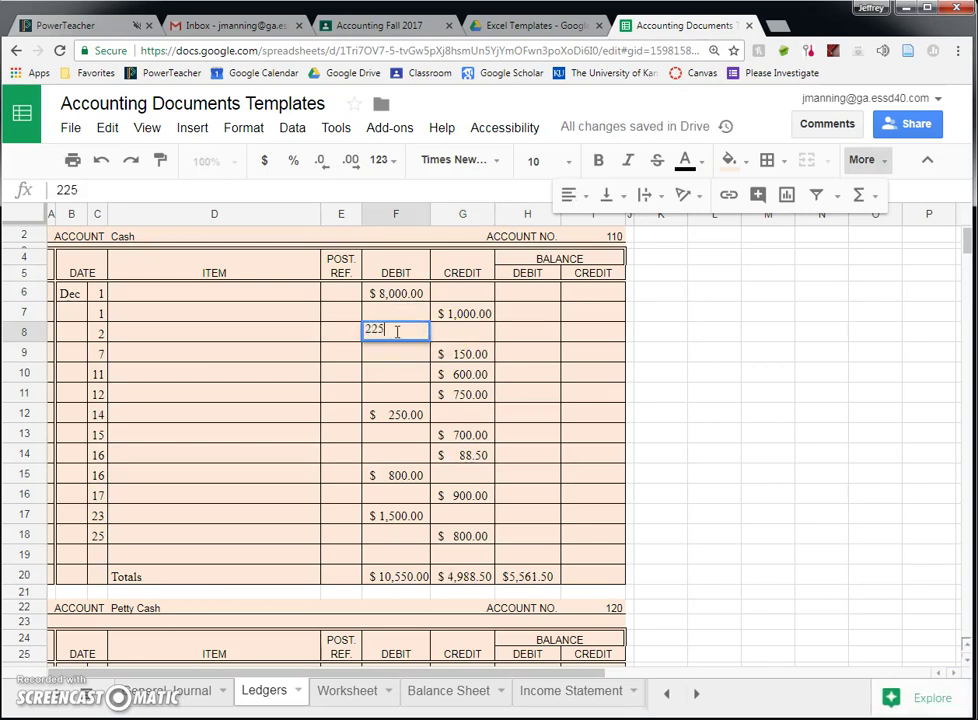
key(Return)
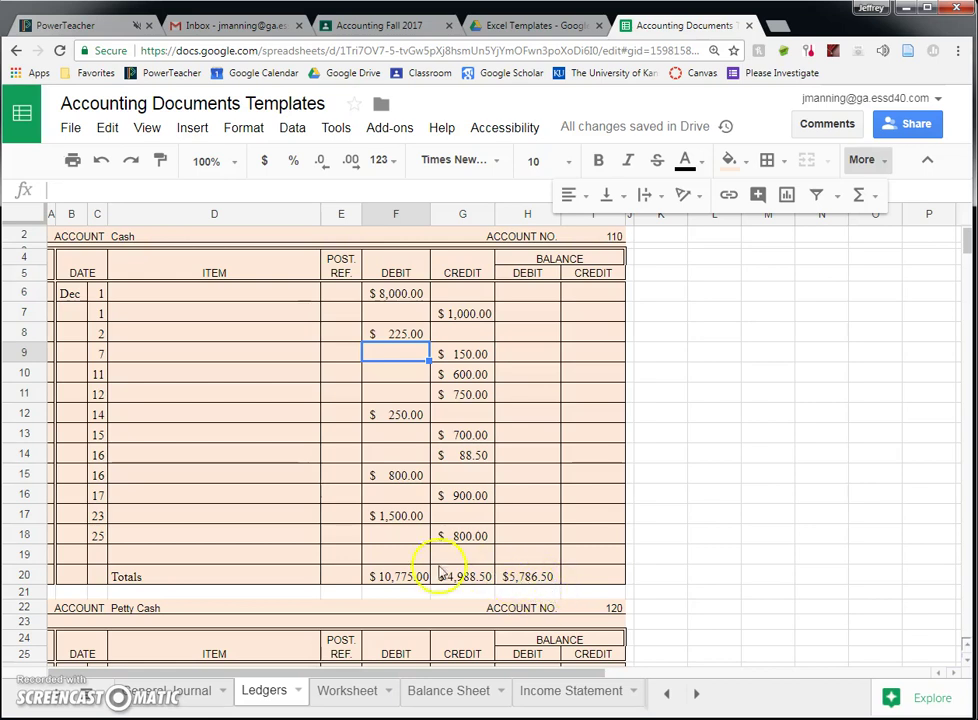
click(345, 703)
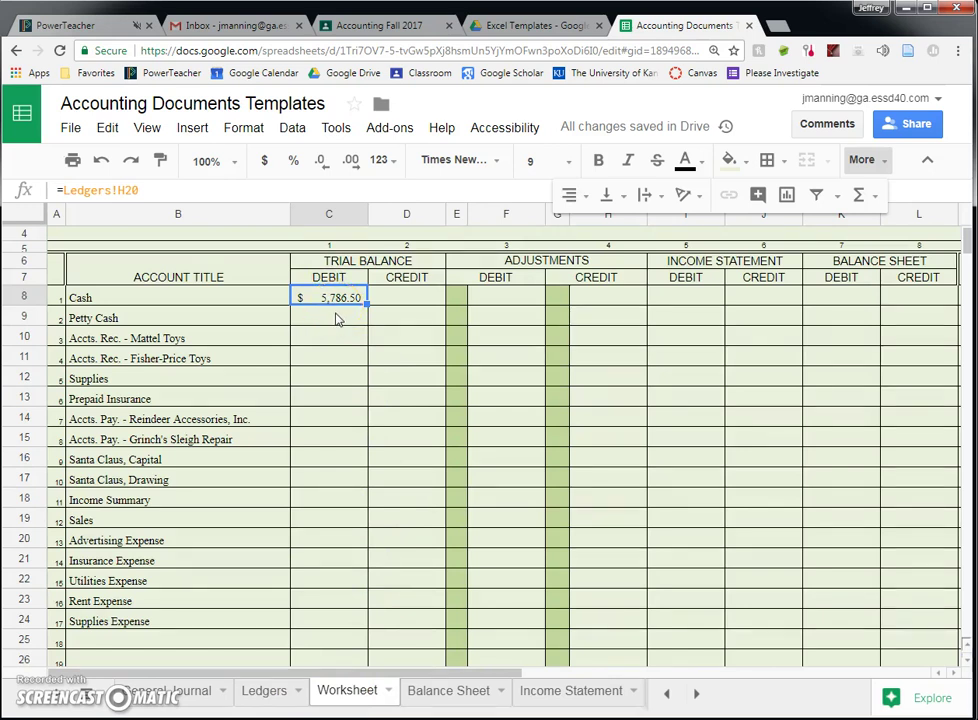
Clear the December 2 debit in F8 of the Cash ledger and re-enter 225 as a credit in G8.
click(265, 693)
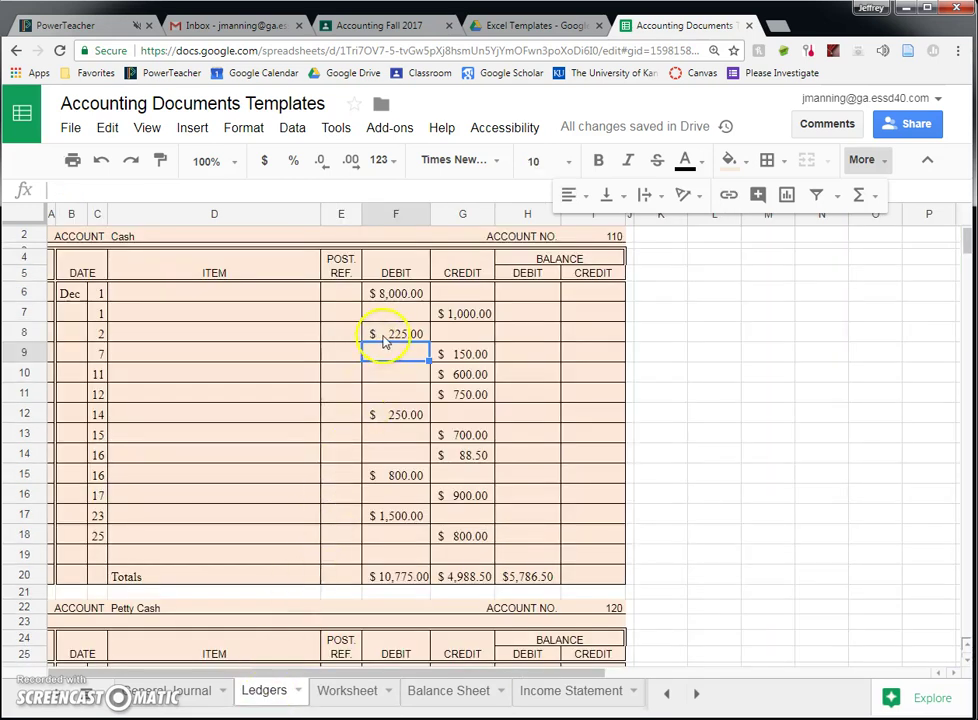
click(386, 340)
key(Delete)
click(443, 338)
text(225)
key(Return)
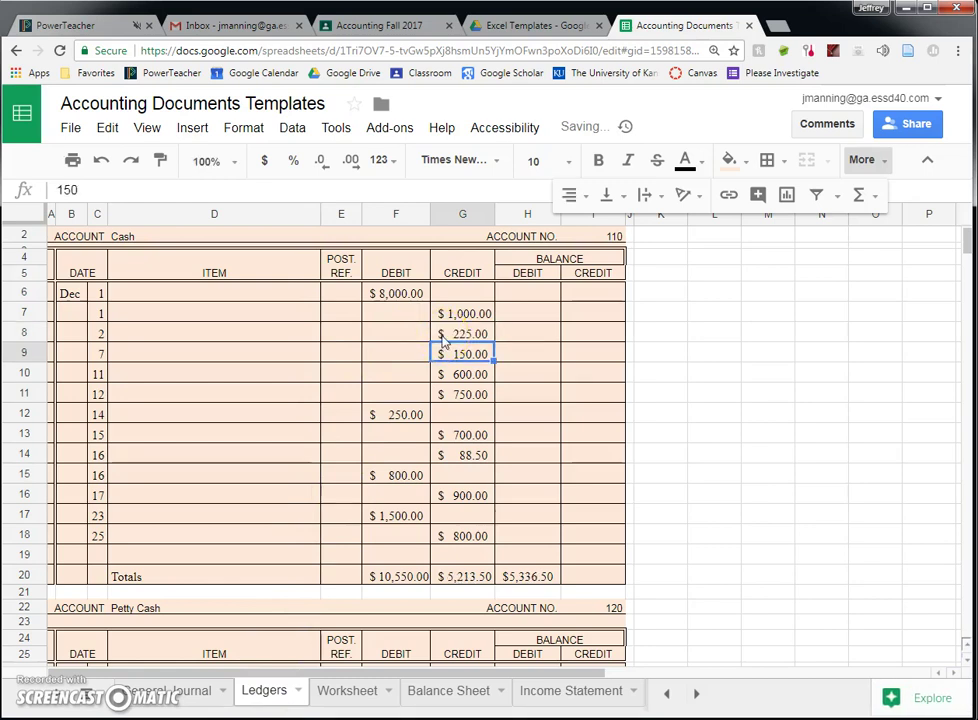